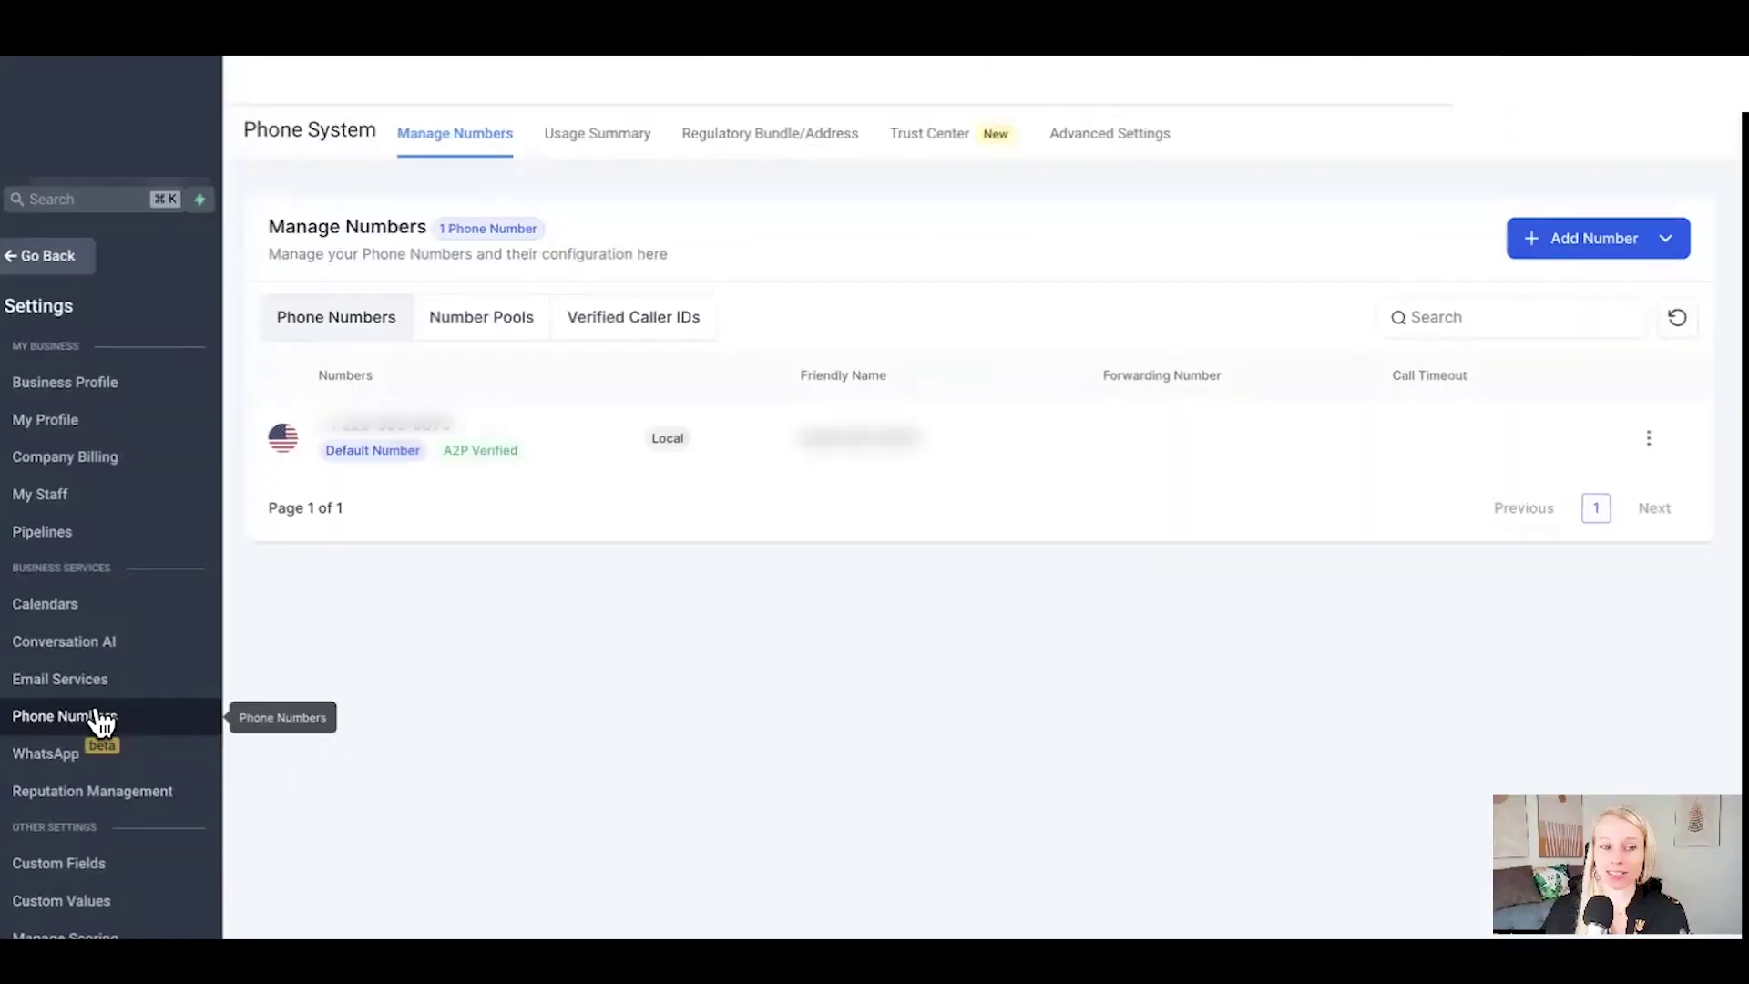
Go to the Phone Numbers settings and start adding a new phone number
left_click(100, 720)
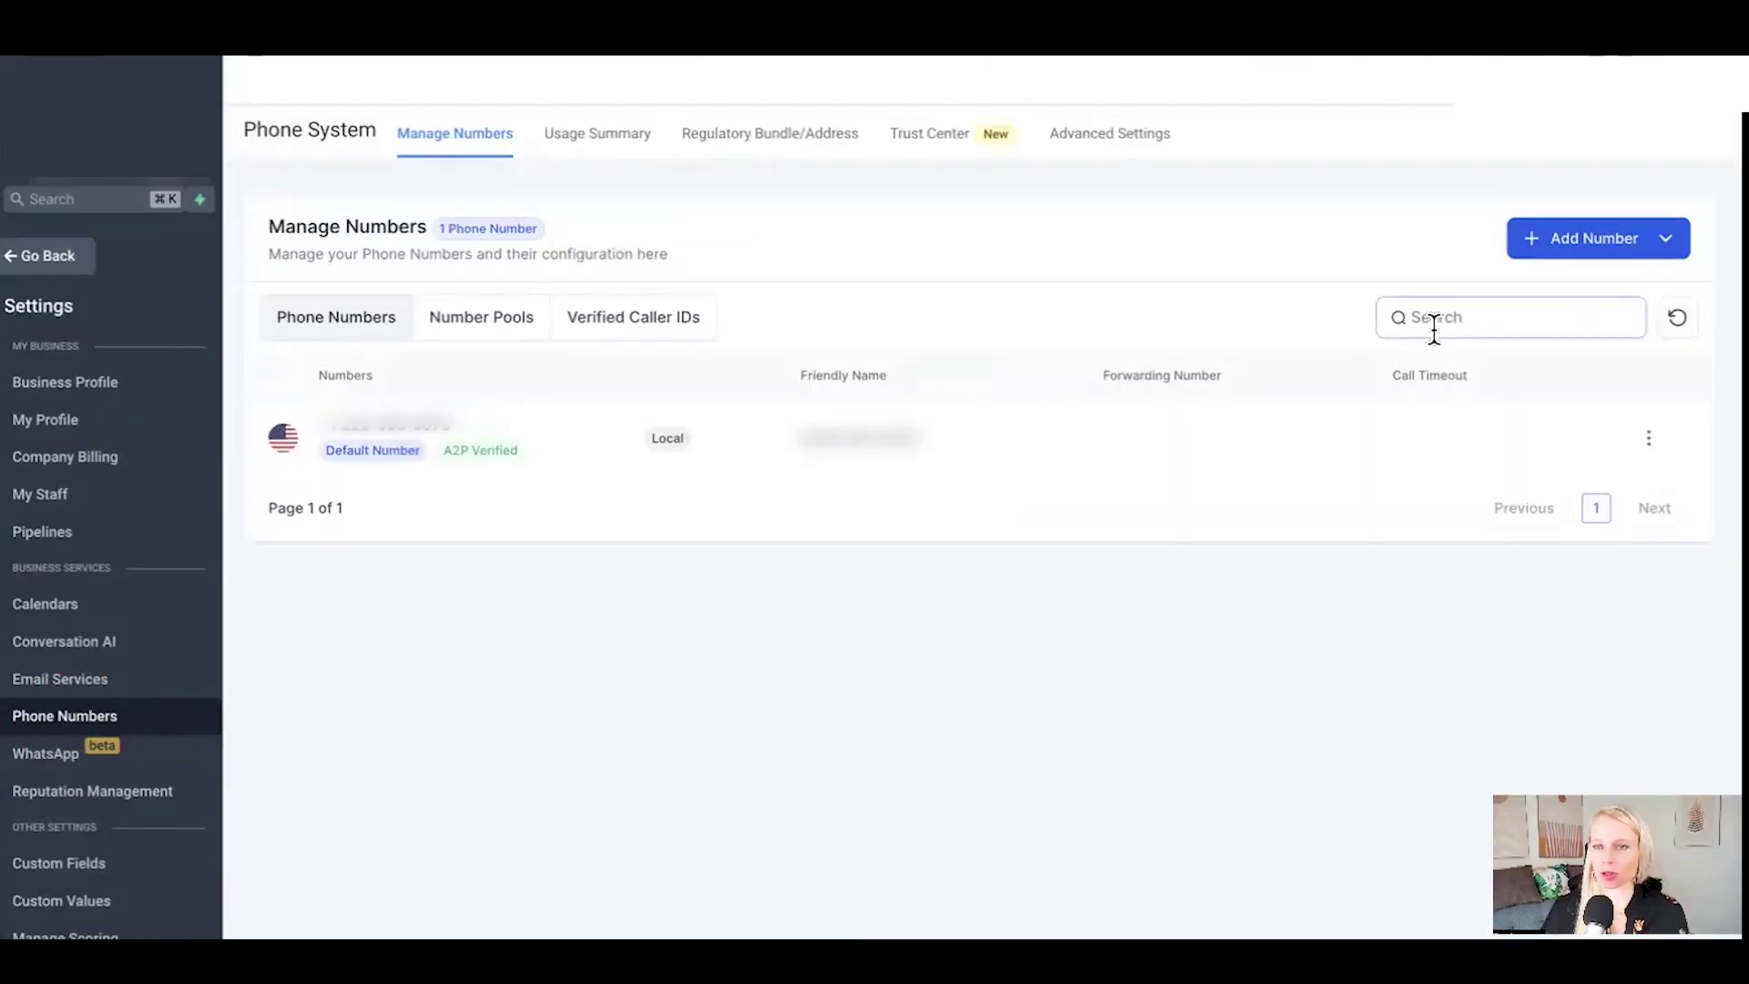
left_click(1556, 262)
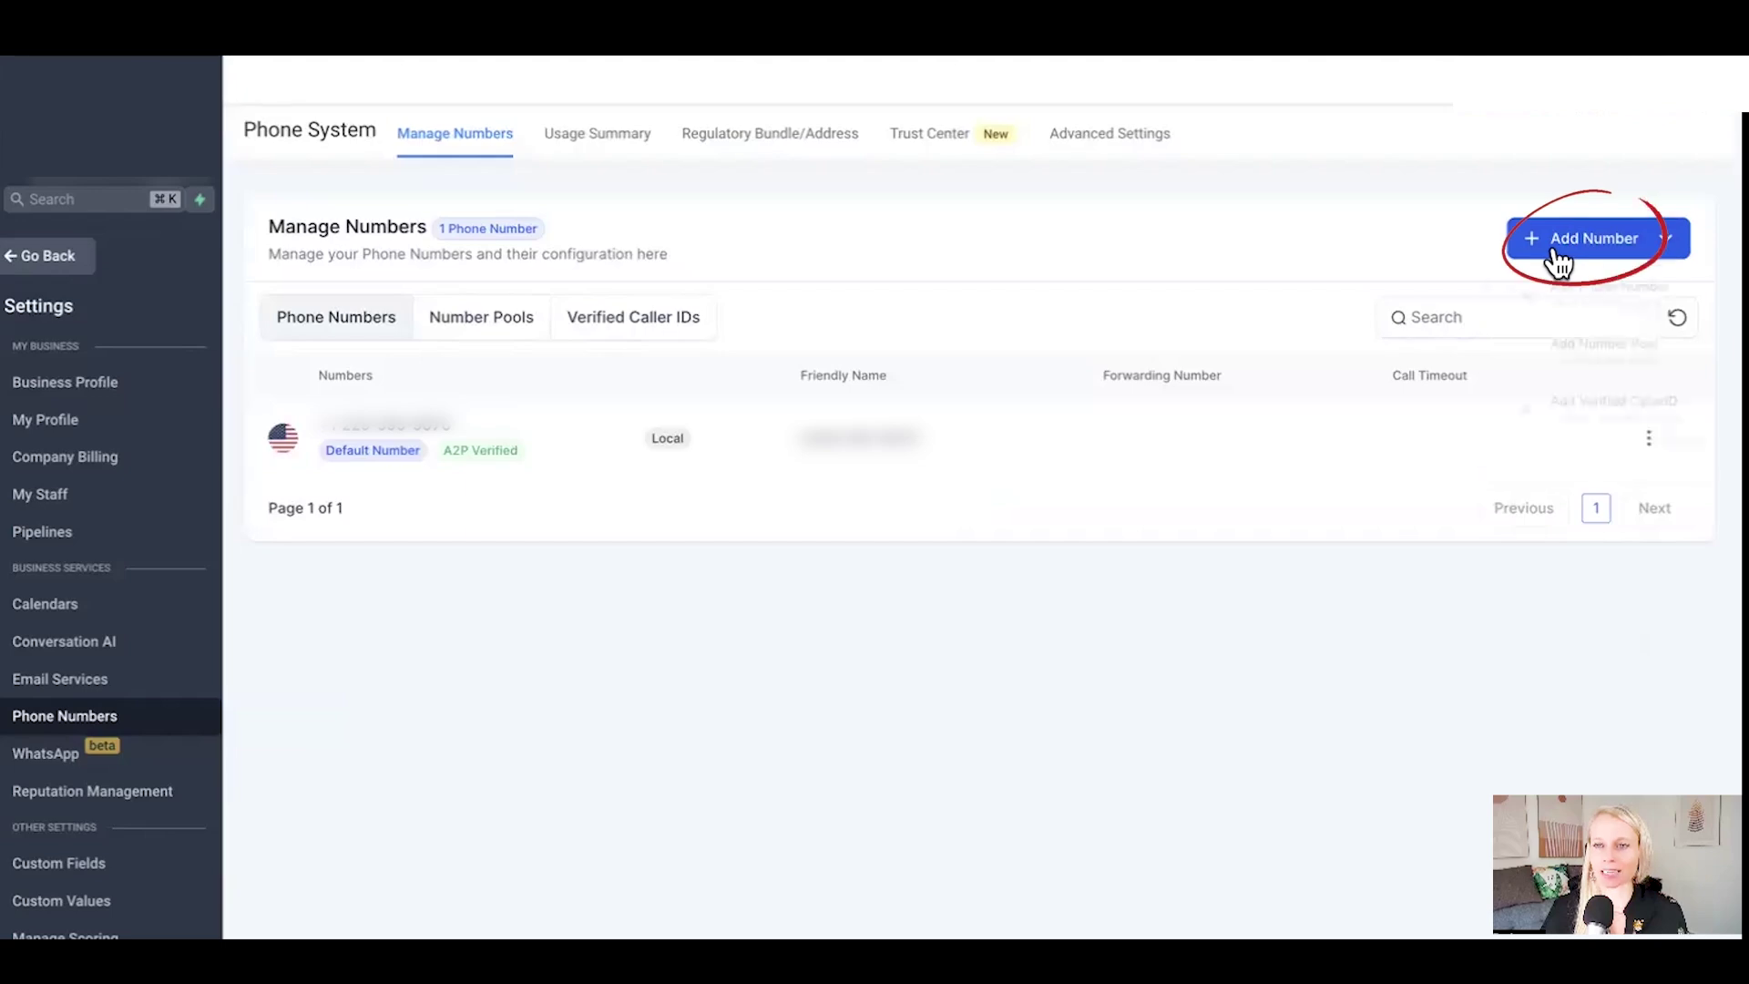
left_click(1592, 290)
Check the country list, keep United States, then bring up the existing number's actions menu
left_click(957, 326)
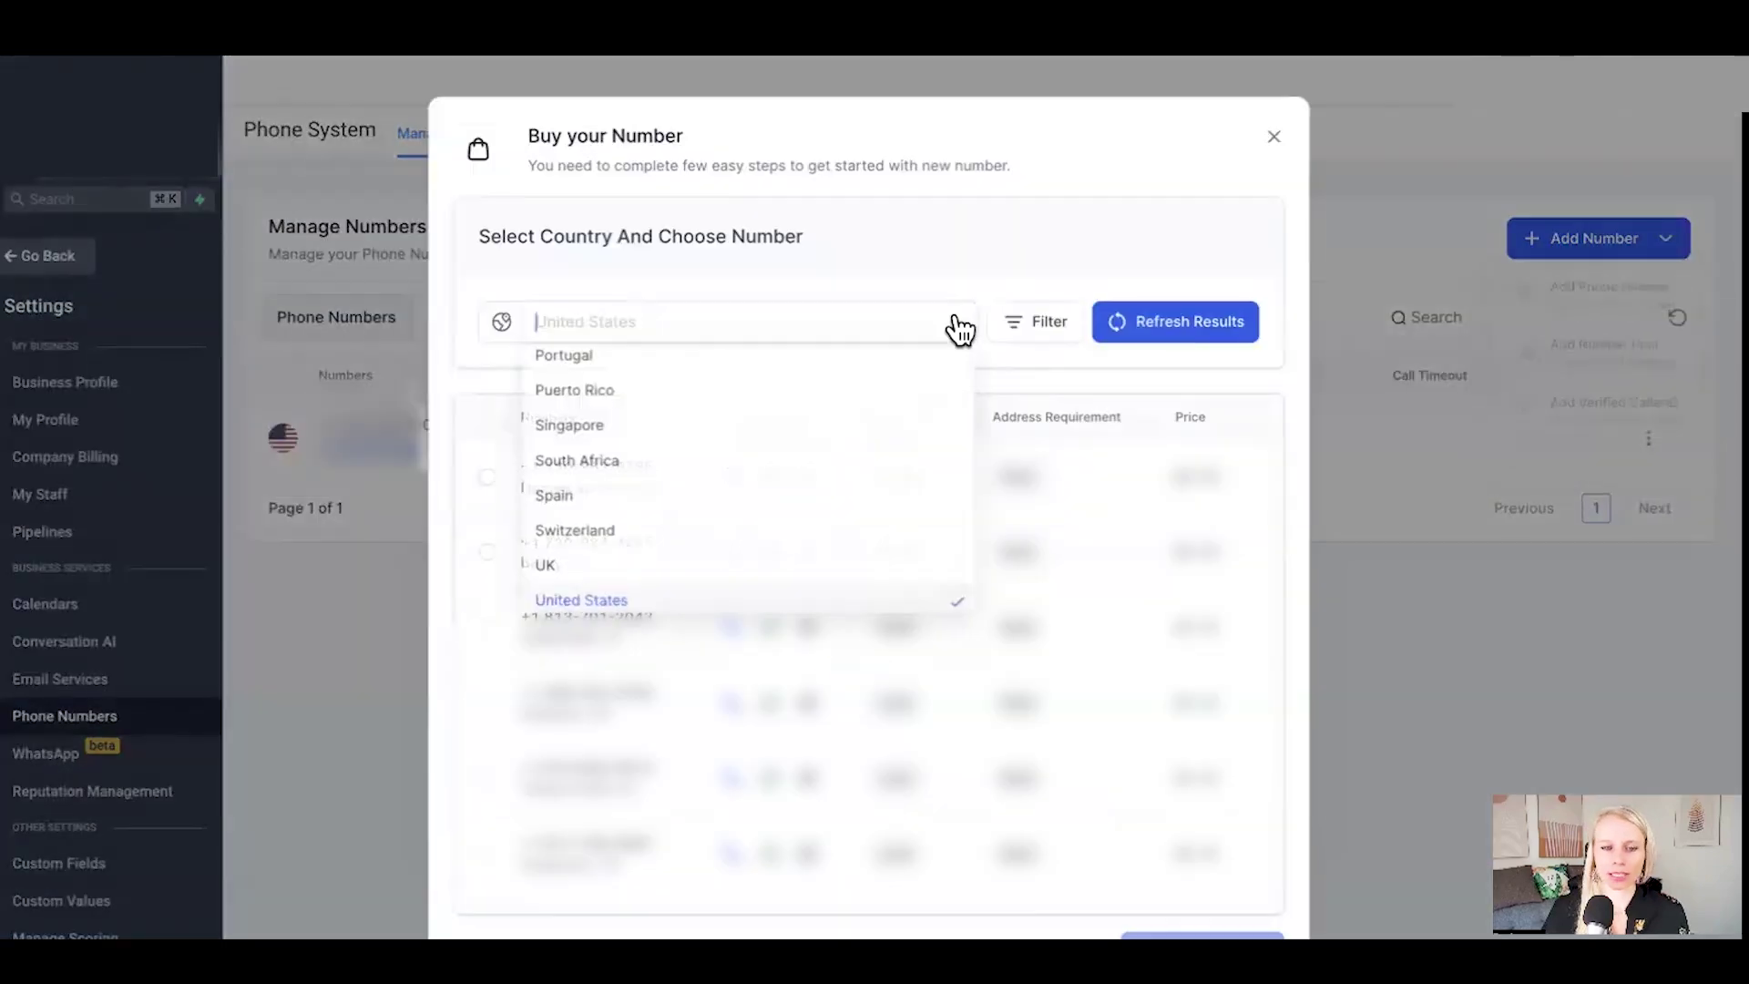
left_click(868, 242)
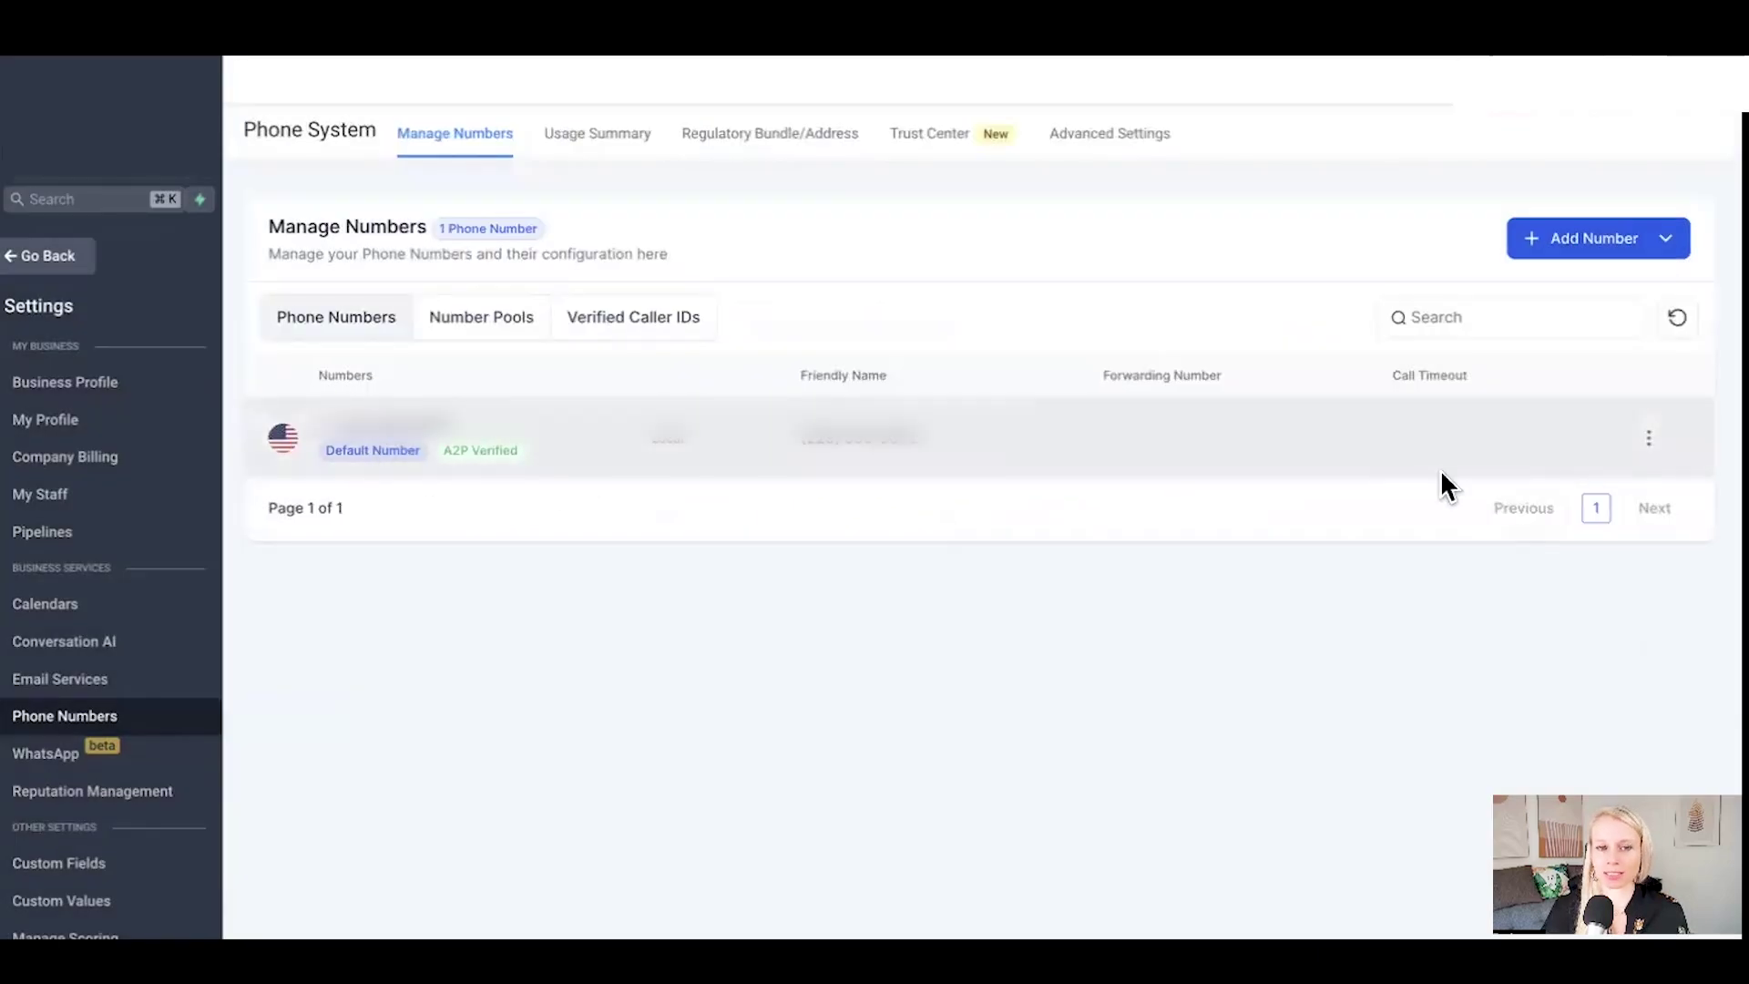
left_click(1649, 441)
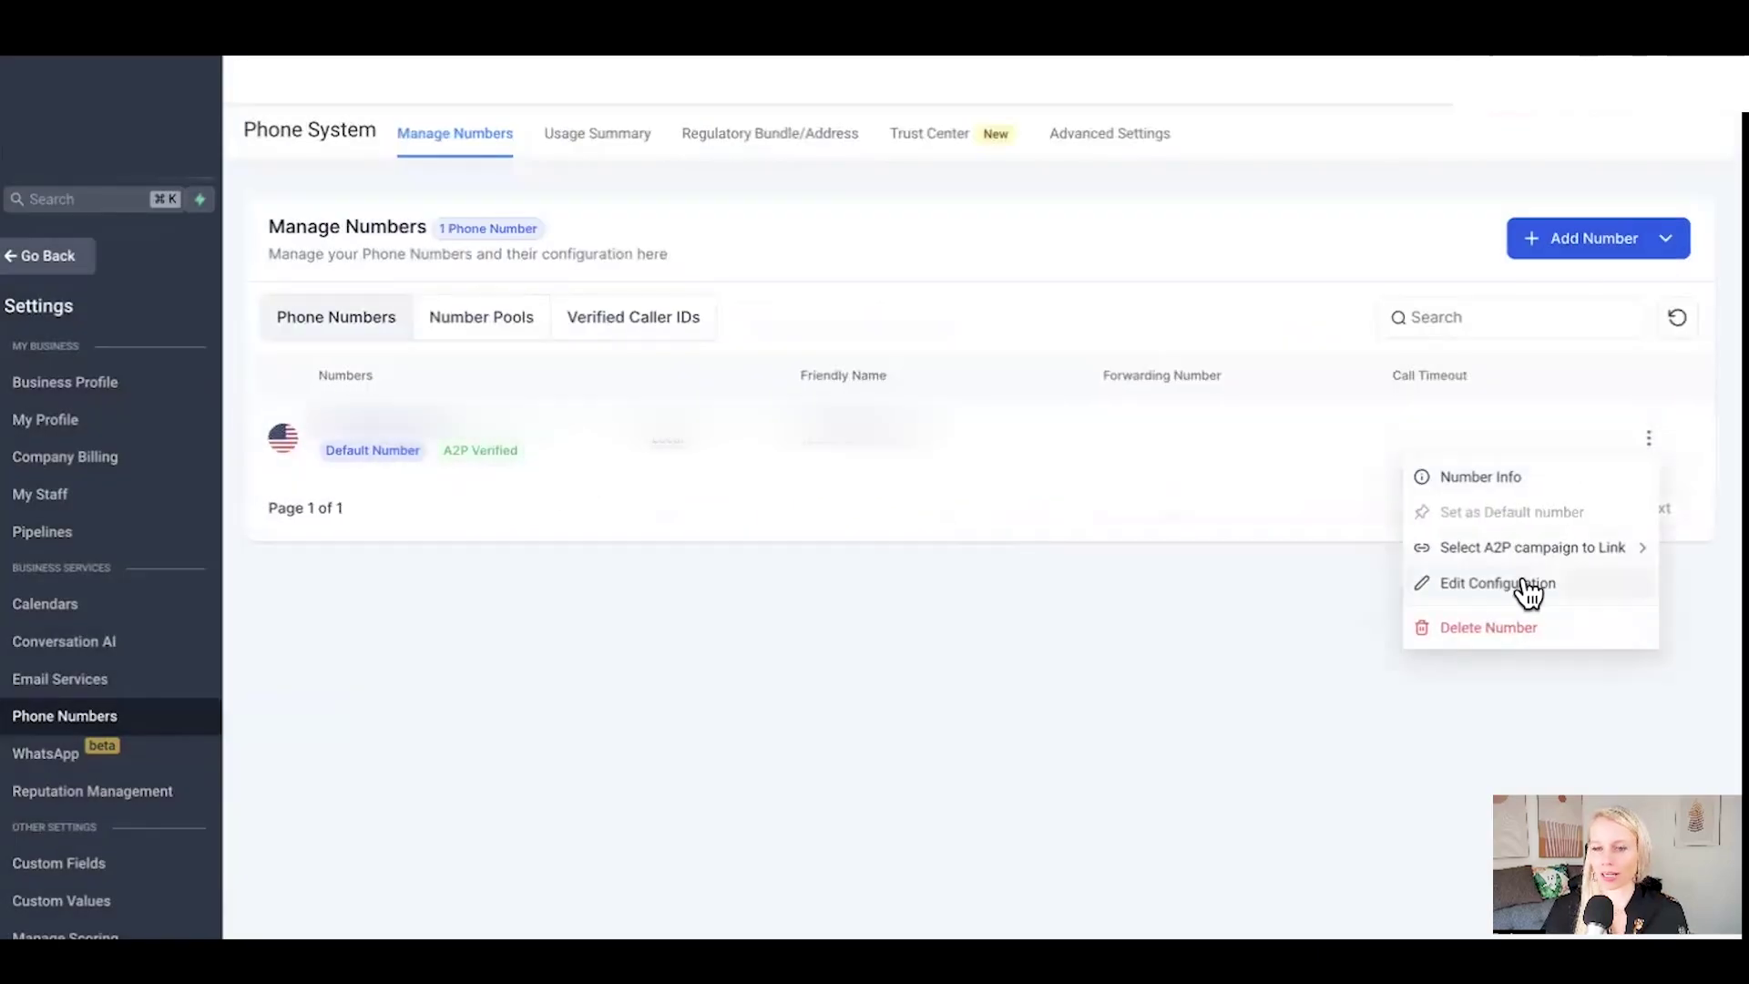
Edit the existing number's configuration and rename it 'Your Business'
left_click(1576, 590)
left_click_drag(559, 289, 691, 282)
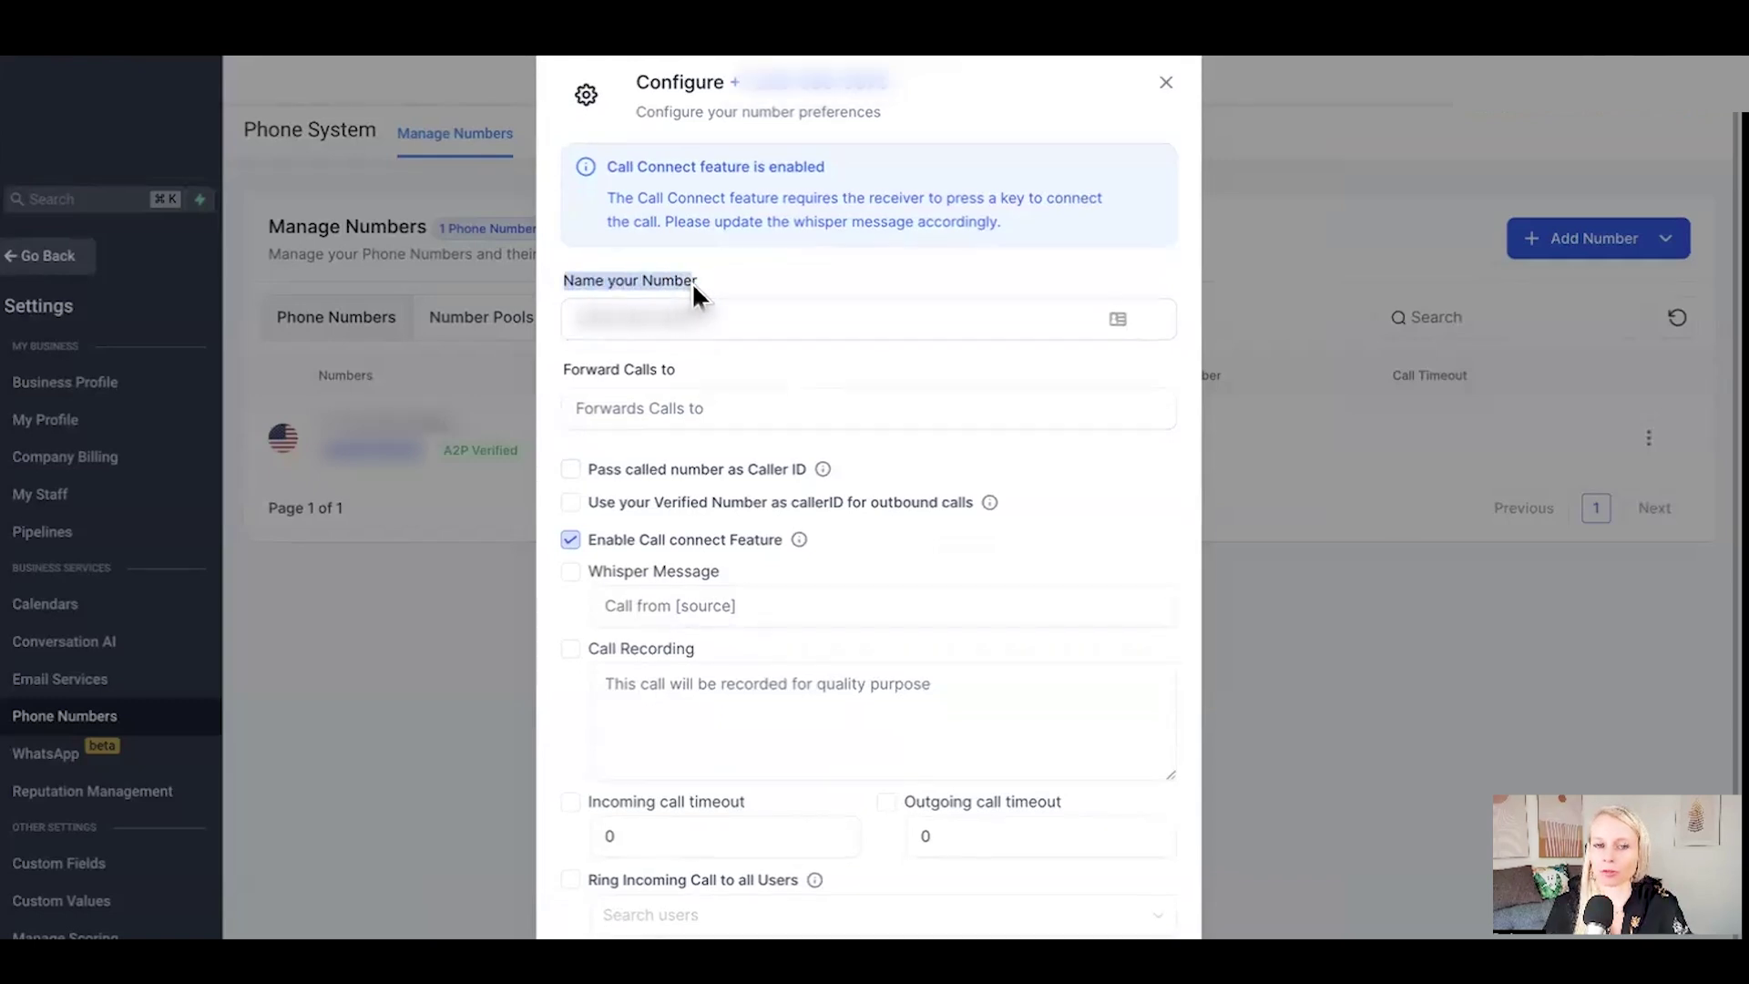
left_click(769, 324)
left_click_drag(769, 325, 576, 319)
type("Your Business")
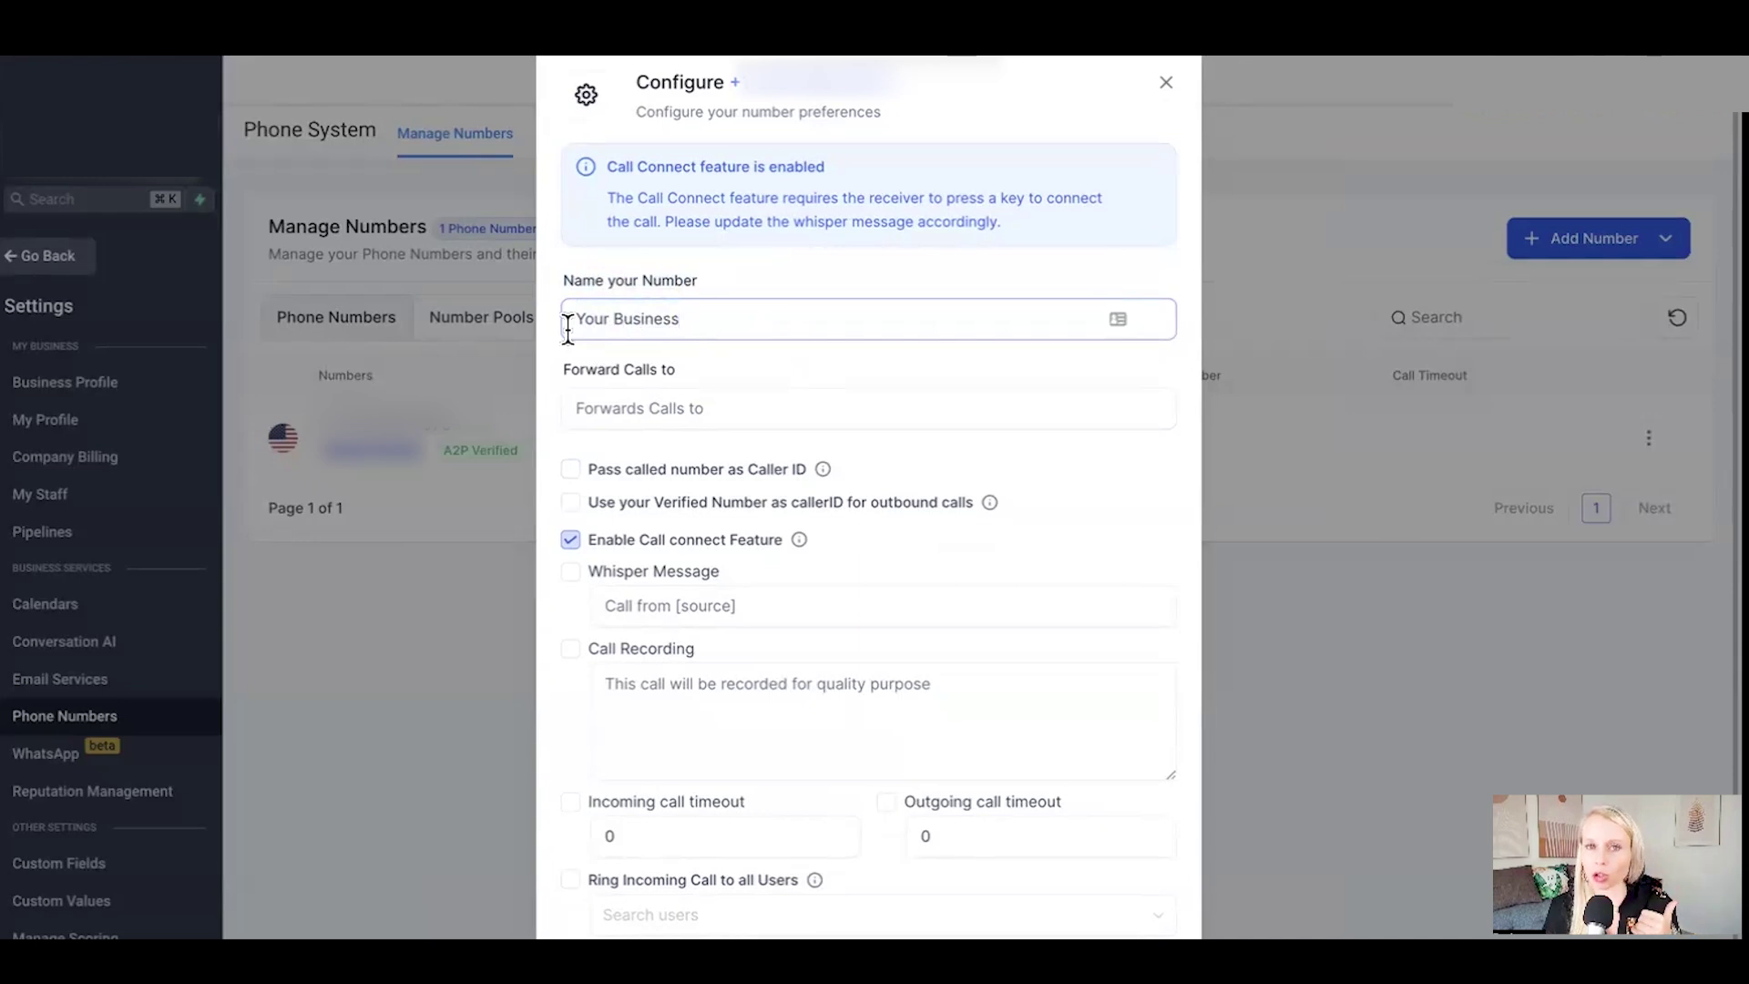
Enable Pass called number as Caller ID for the number
left_click(585, 398)
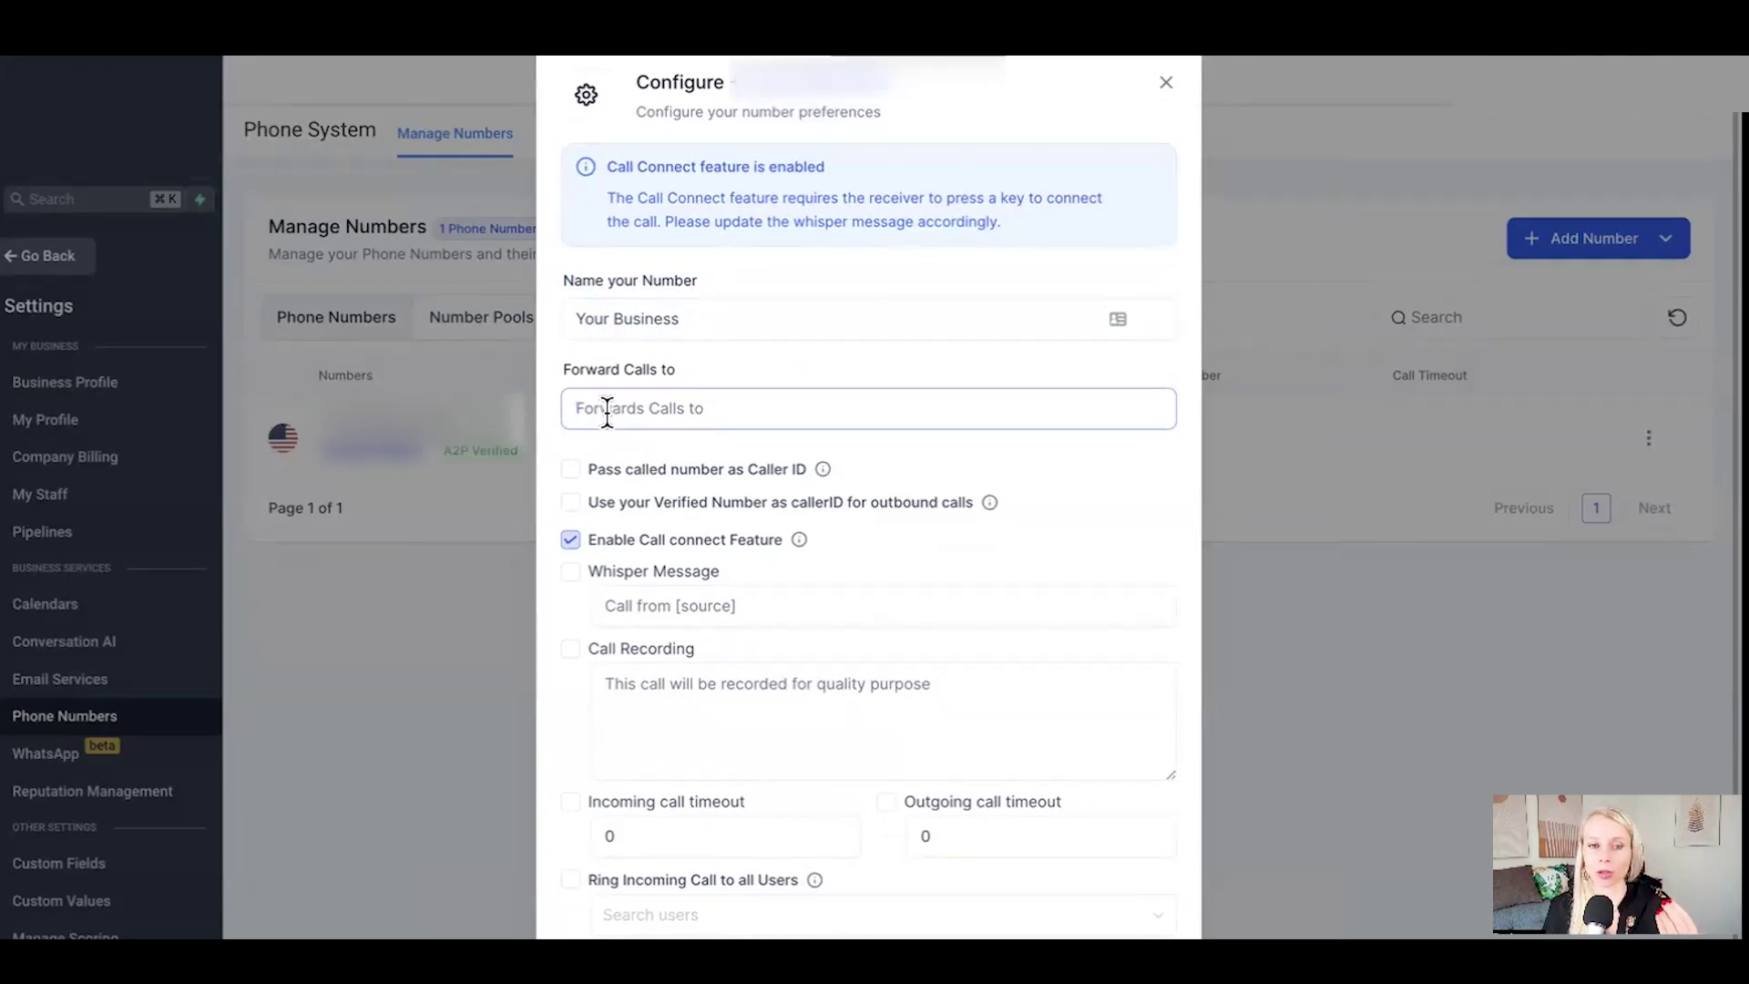
left_click_drag(679, 318, 570, 297)
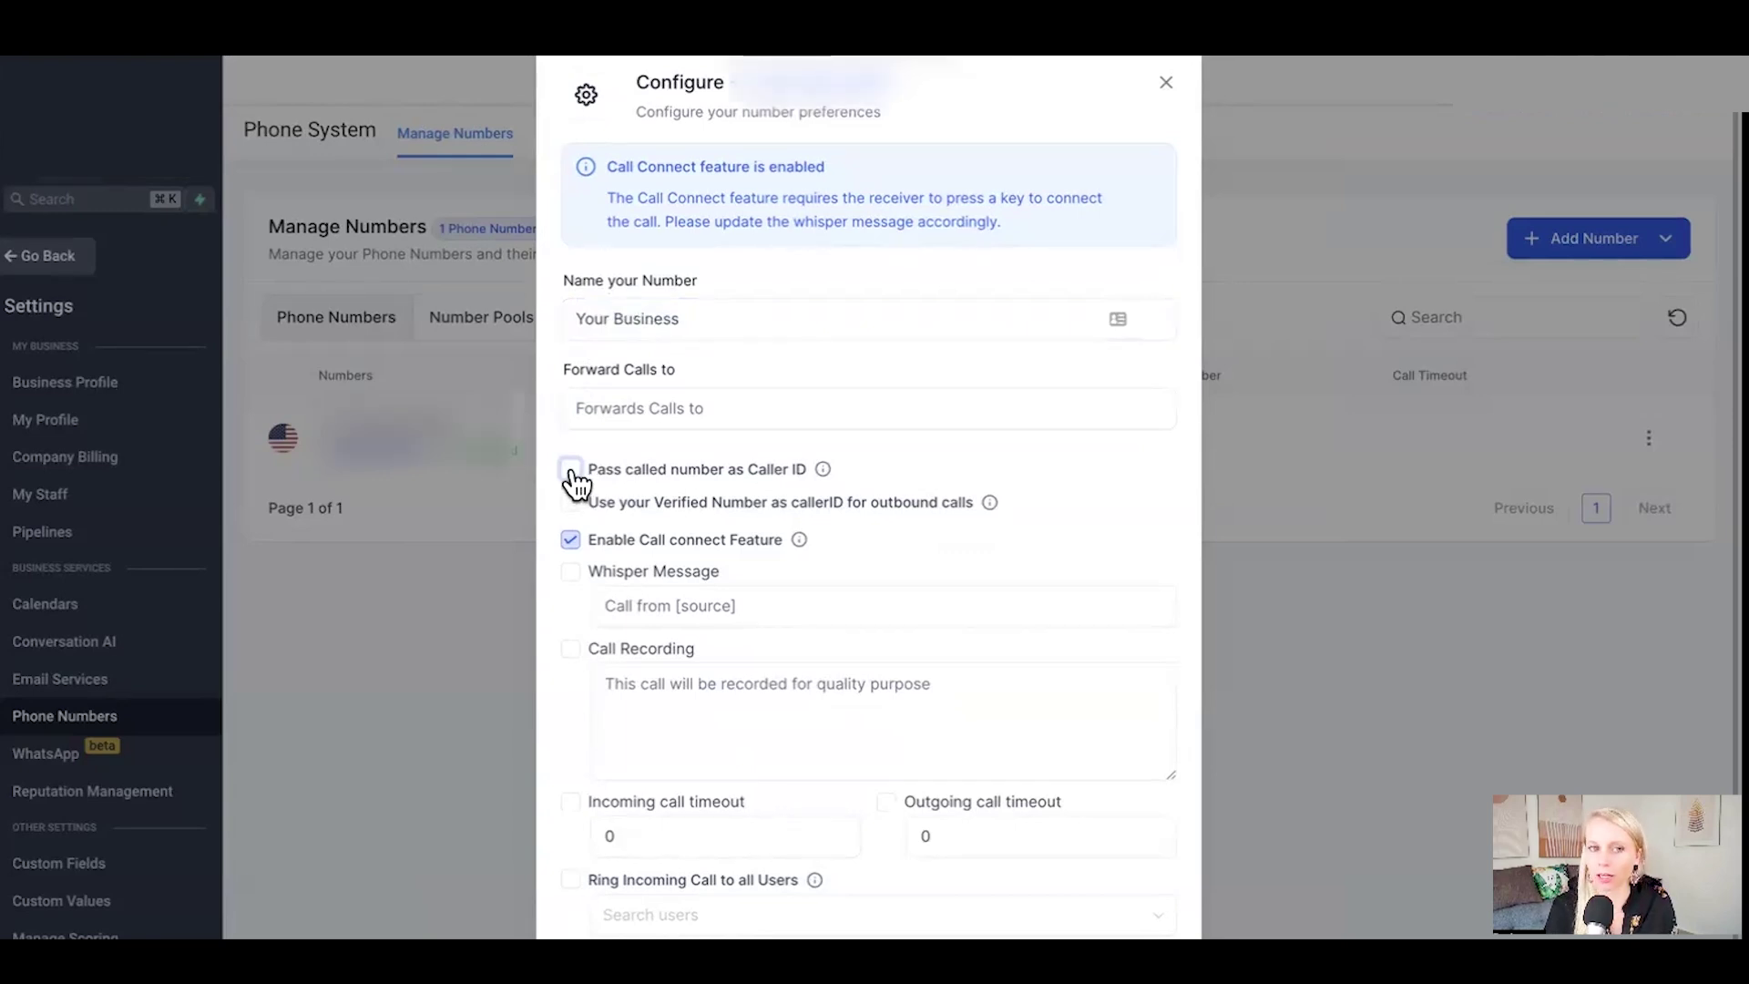
left_click(571, 469)
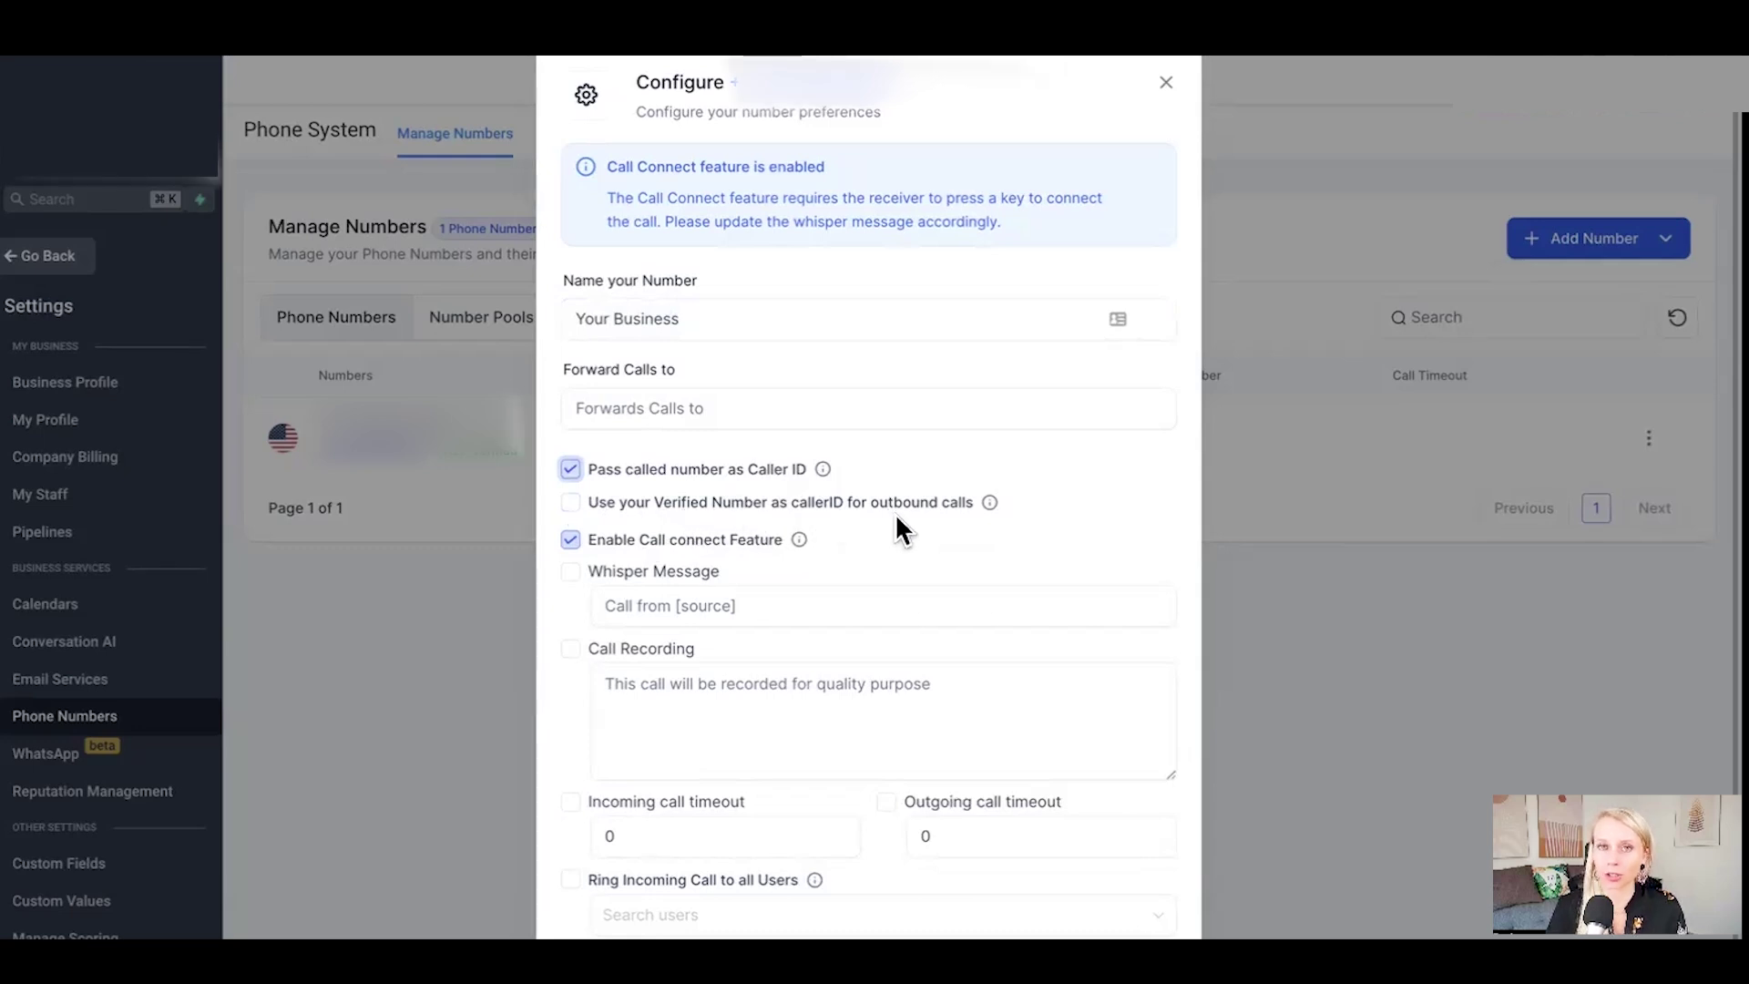
Toggle Call Connect off and back on so it stays enabled
left_click(570, 539)
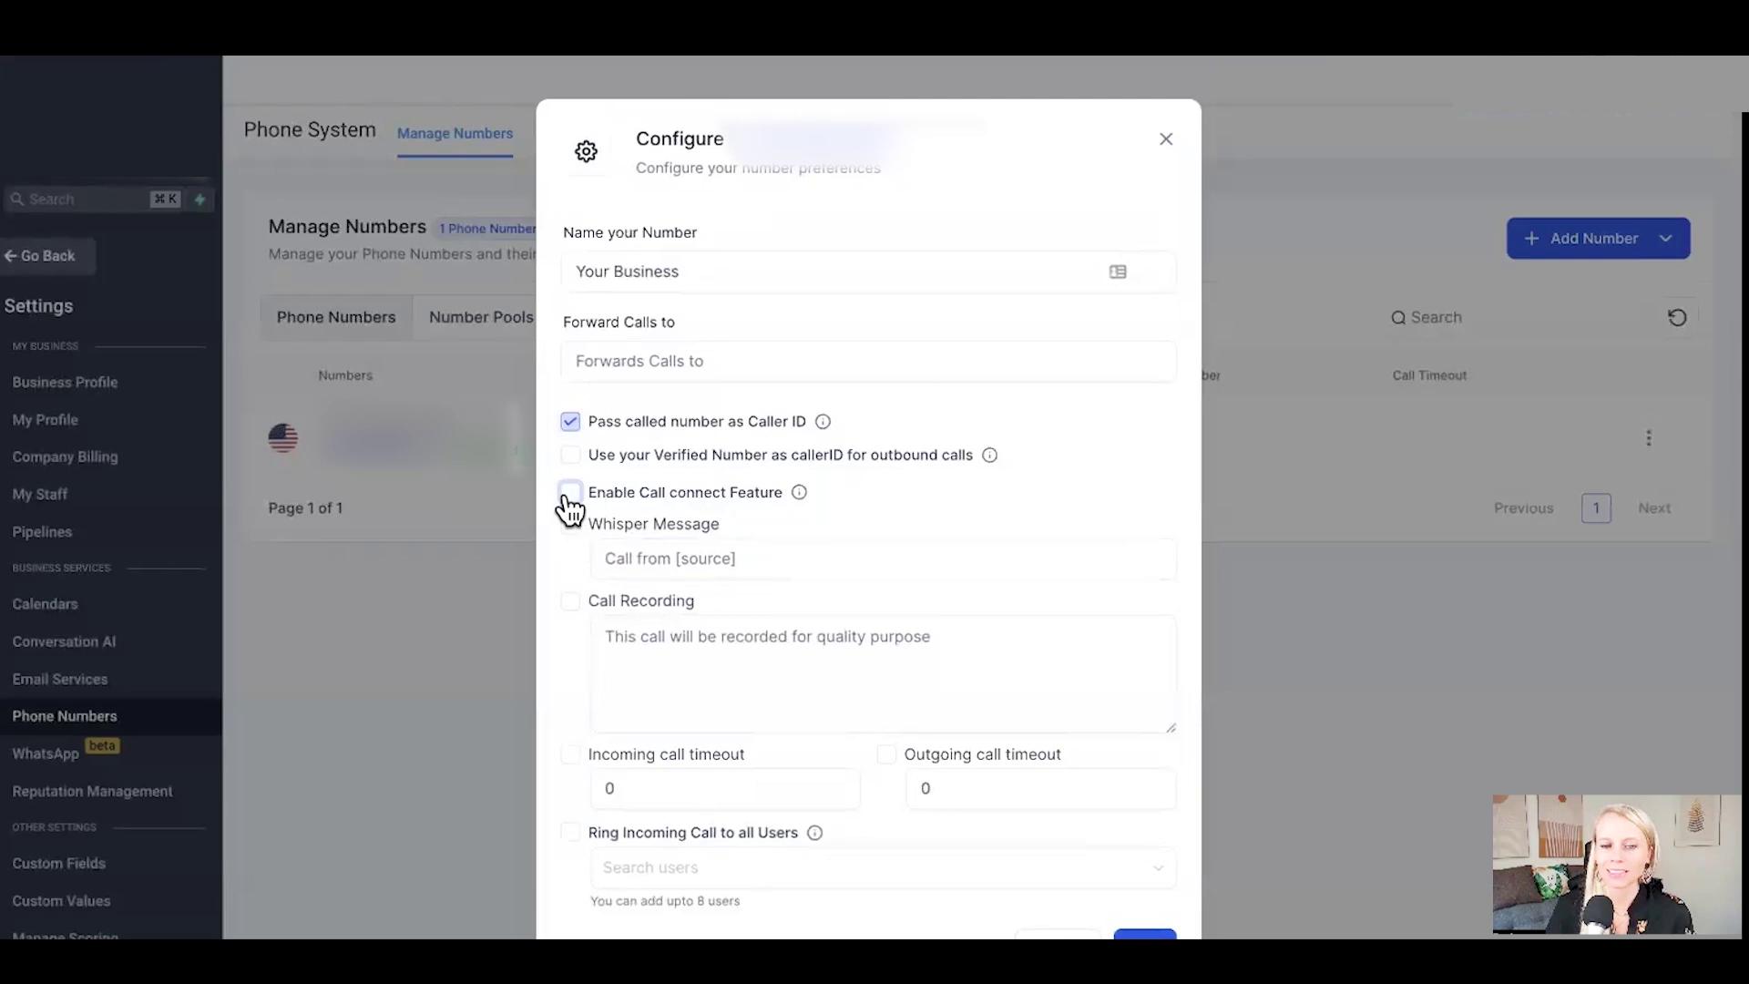
mouse_move(798, 494)
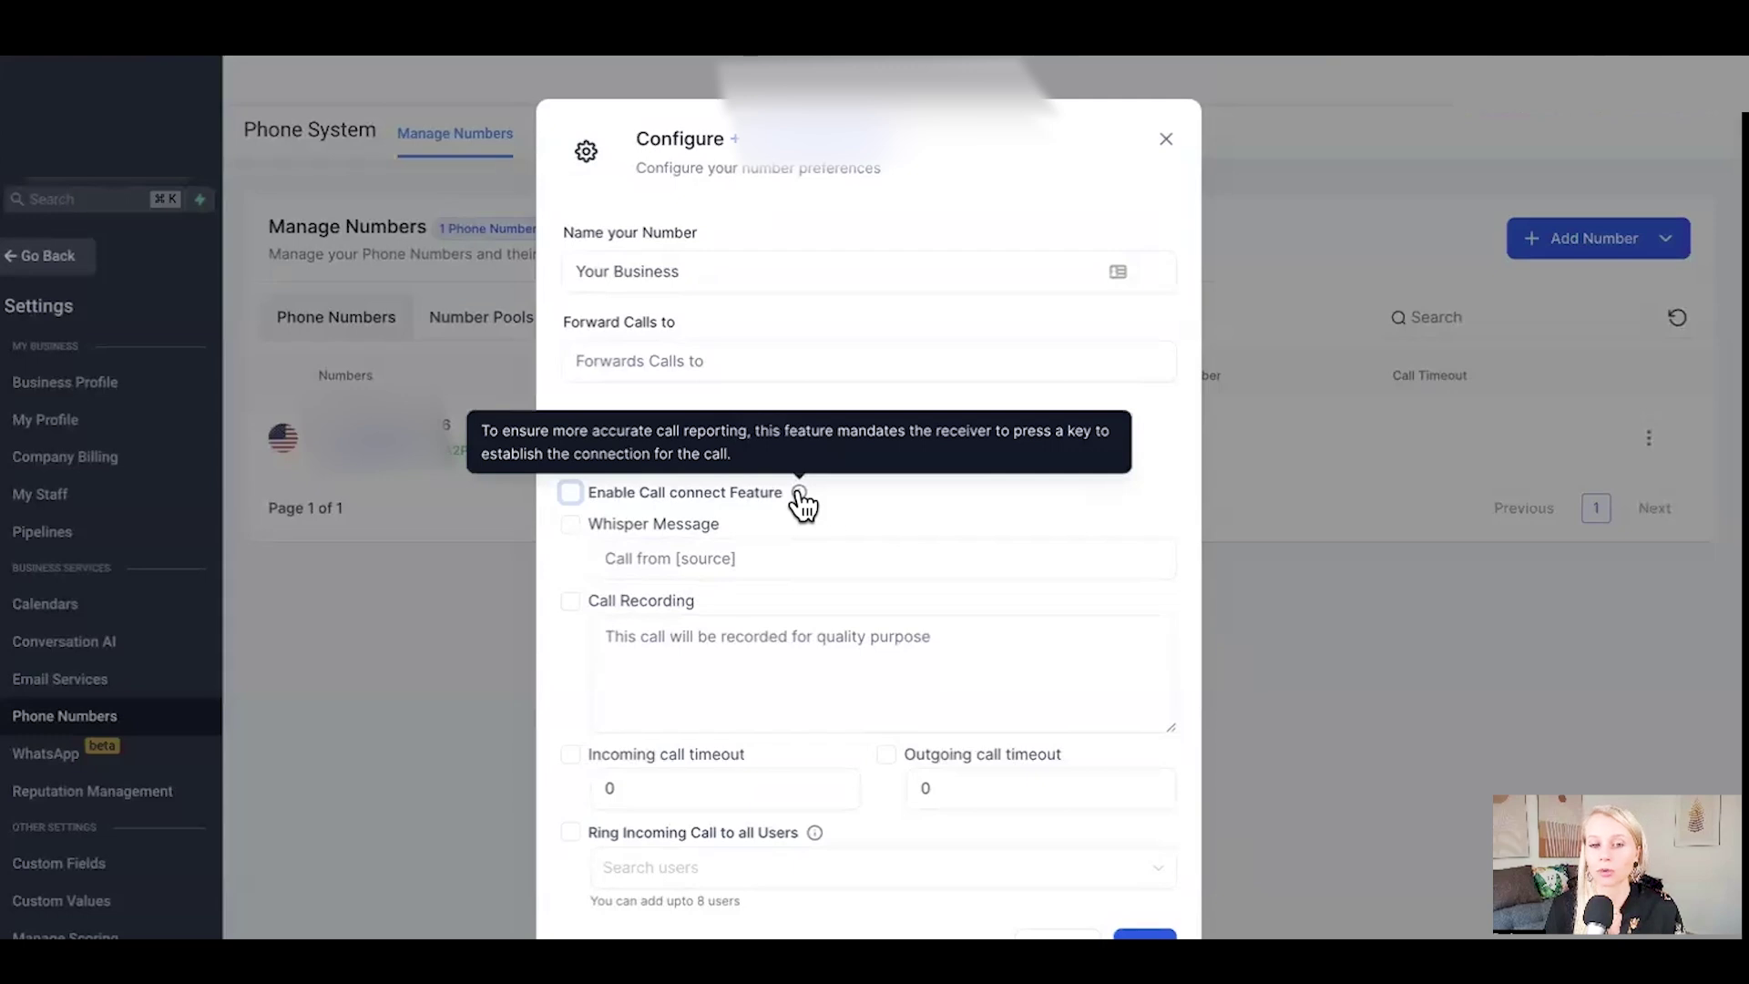
left_click(570, 492)
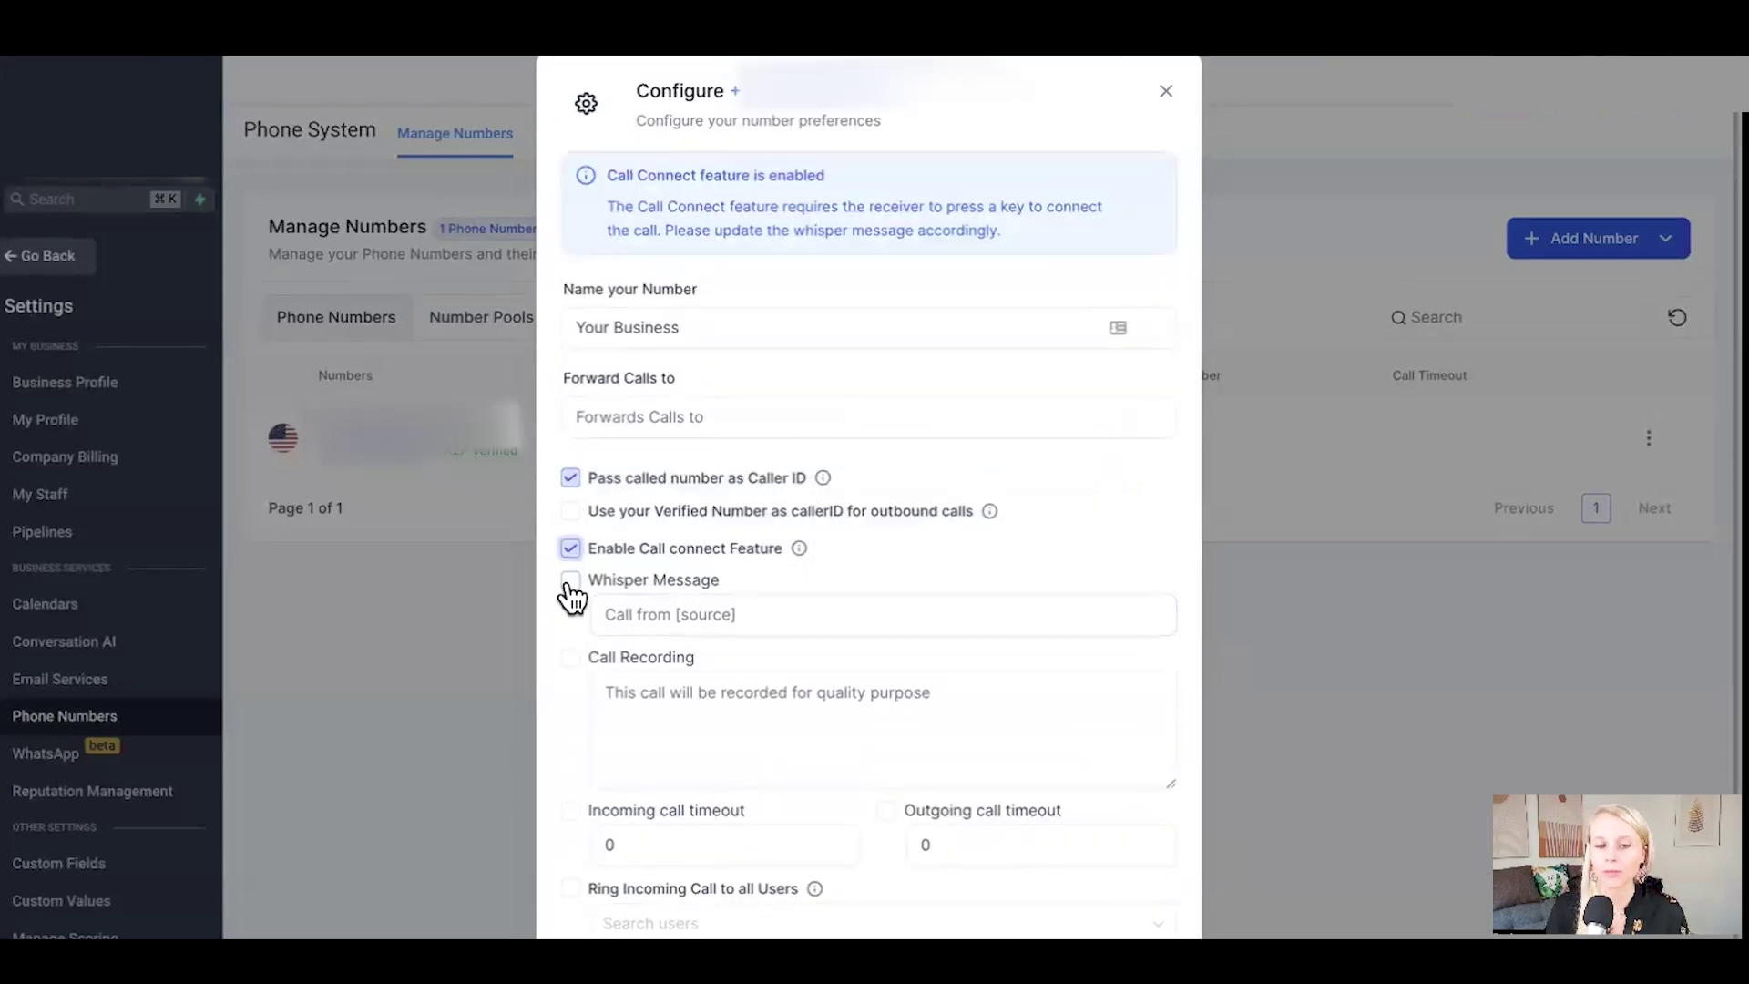
Paste in and enable the whisper message 'You have a call from AGENCY NAME'
left_click(715, 609)
type("You have a call from AGENCY NAME")
left_click_drag(606, 559, 882, 562)
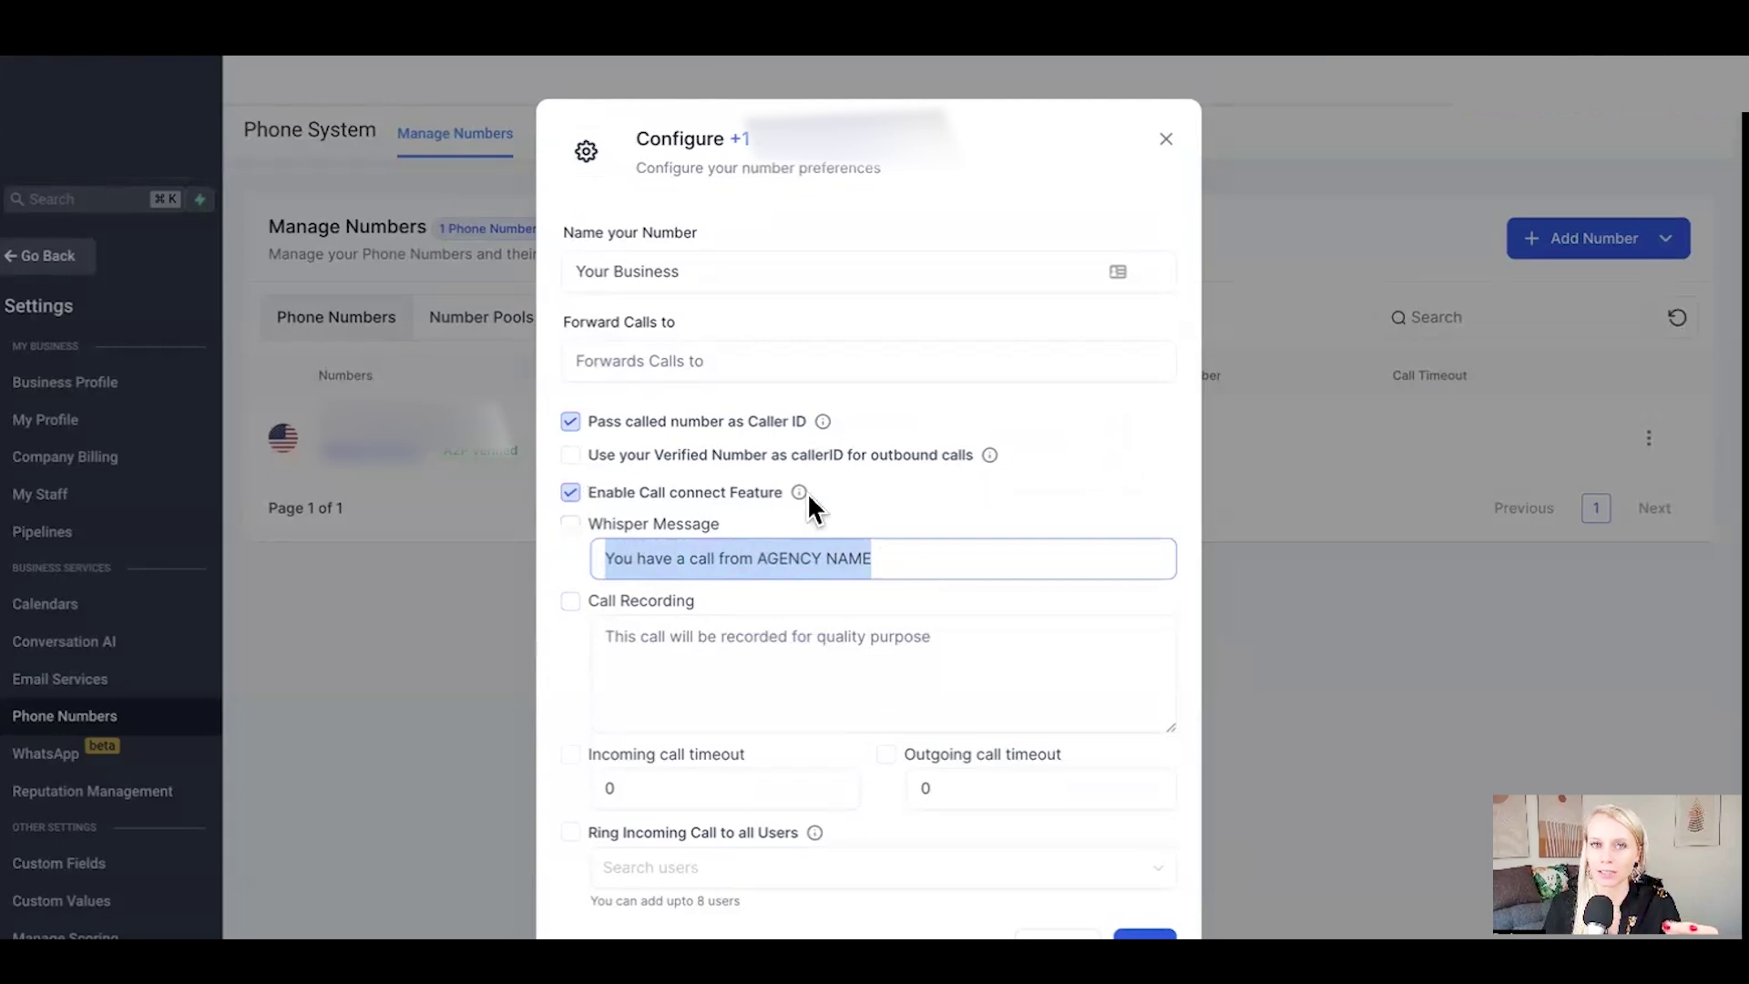
left_click(570, 524)
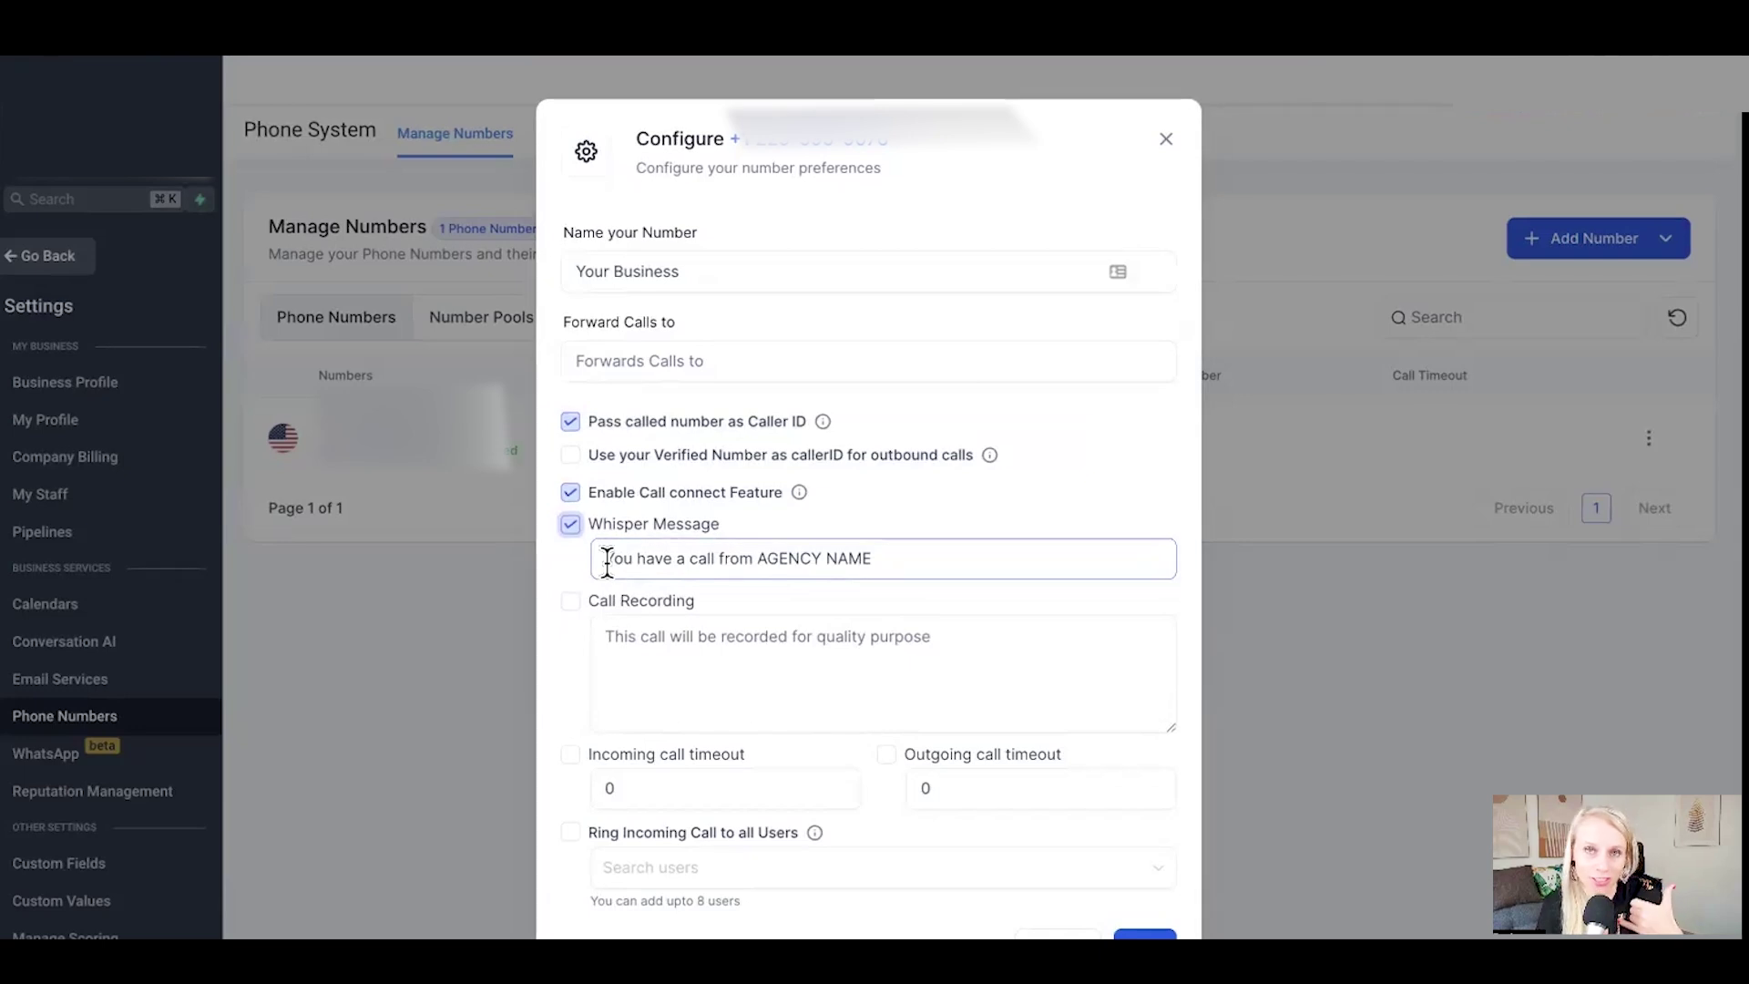
Turn on Call Recording and review its quality-purpose recording notice
left_click(571, 602)
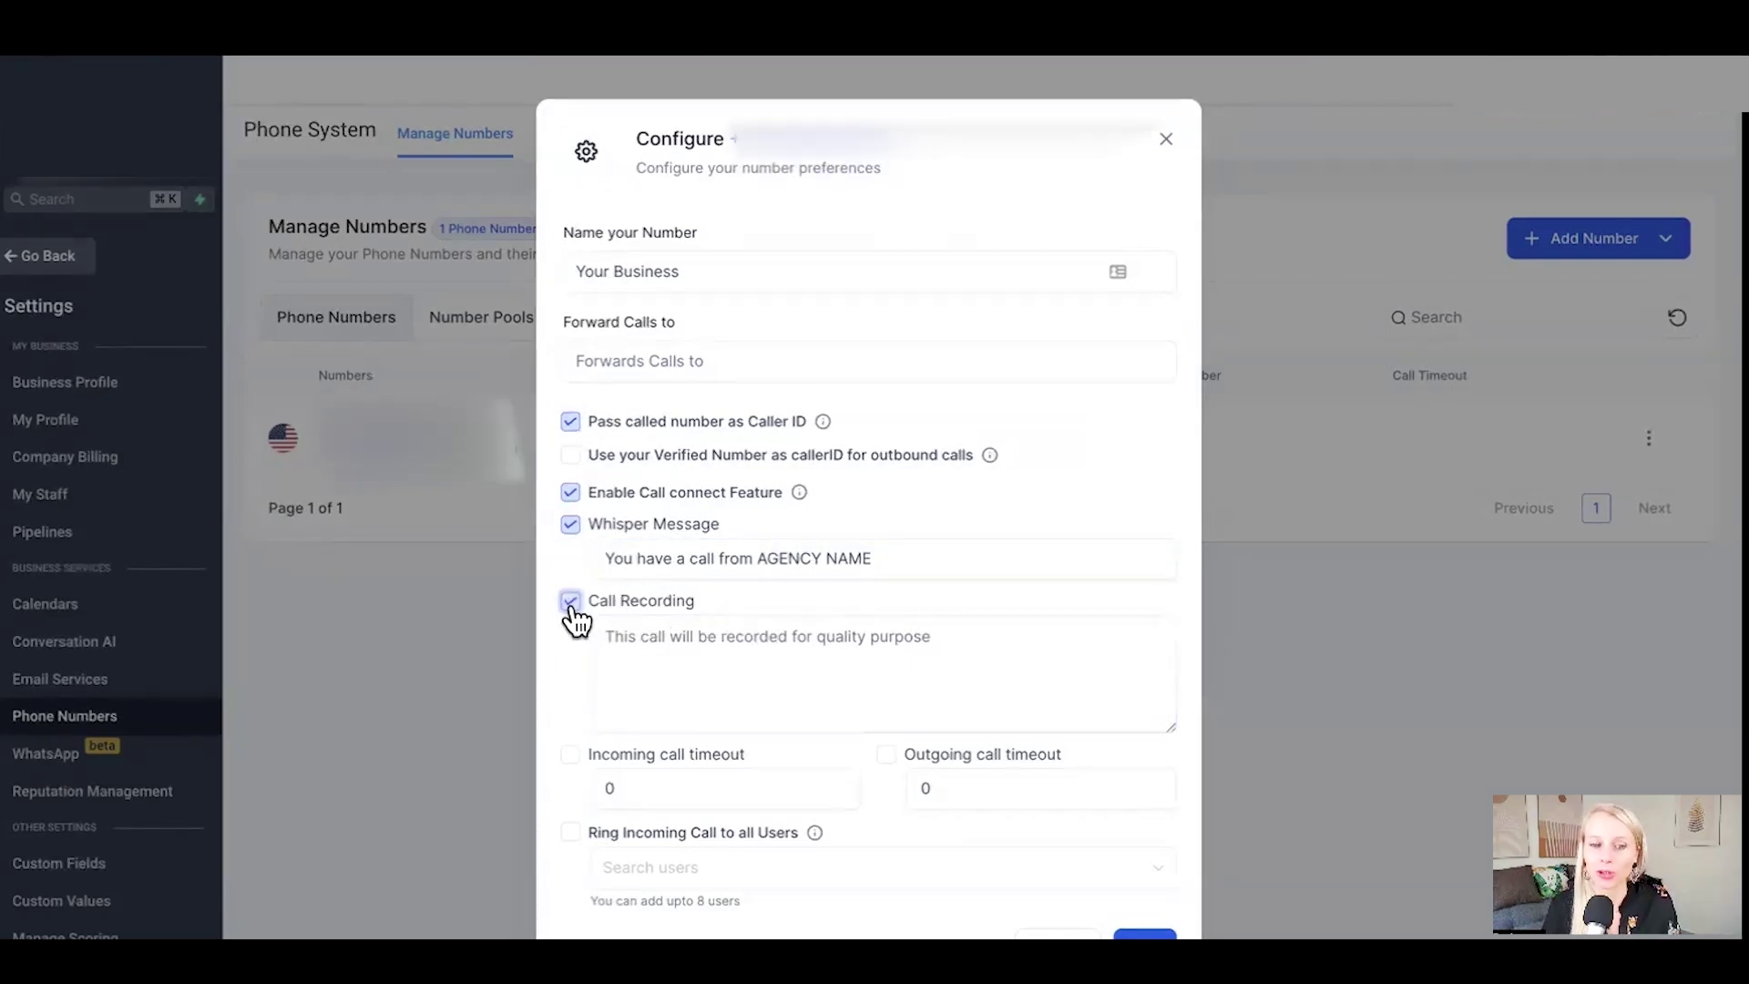
left_click(791, 694)
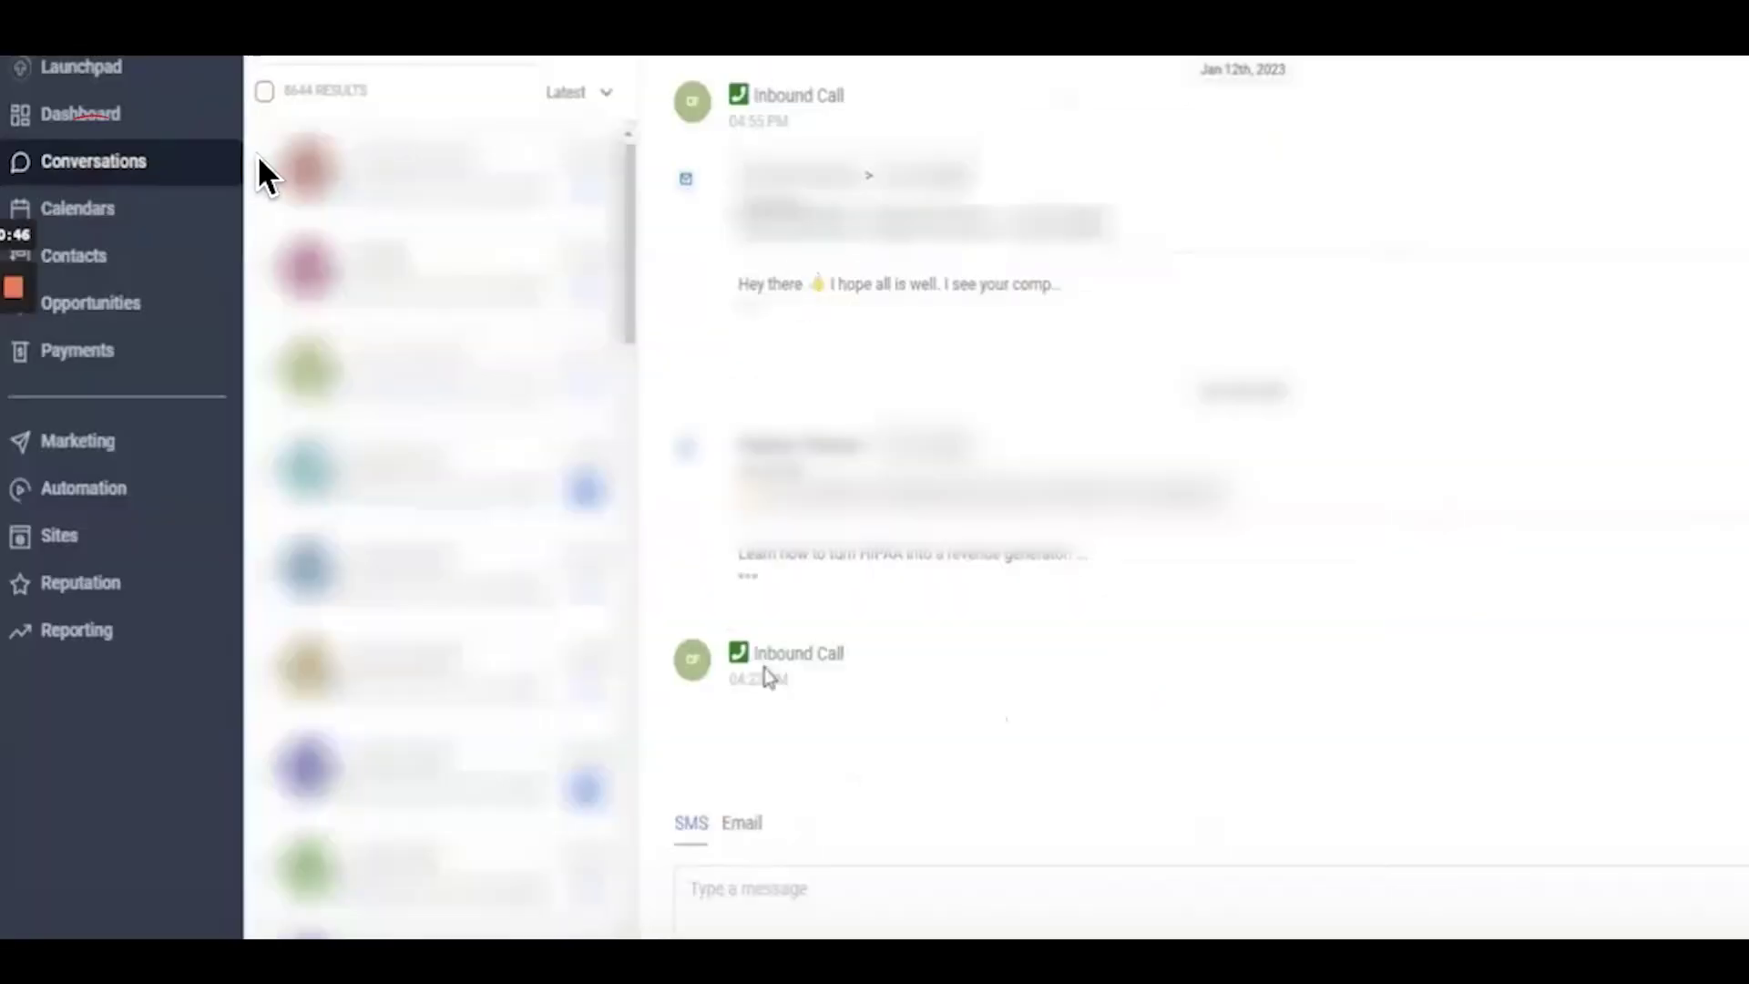
left_click(114, 165)
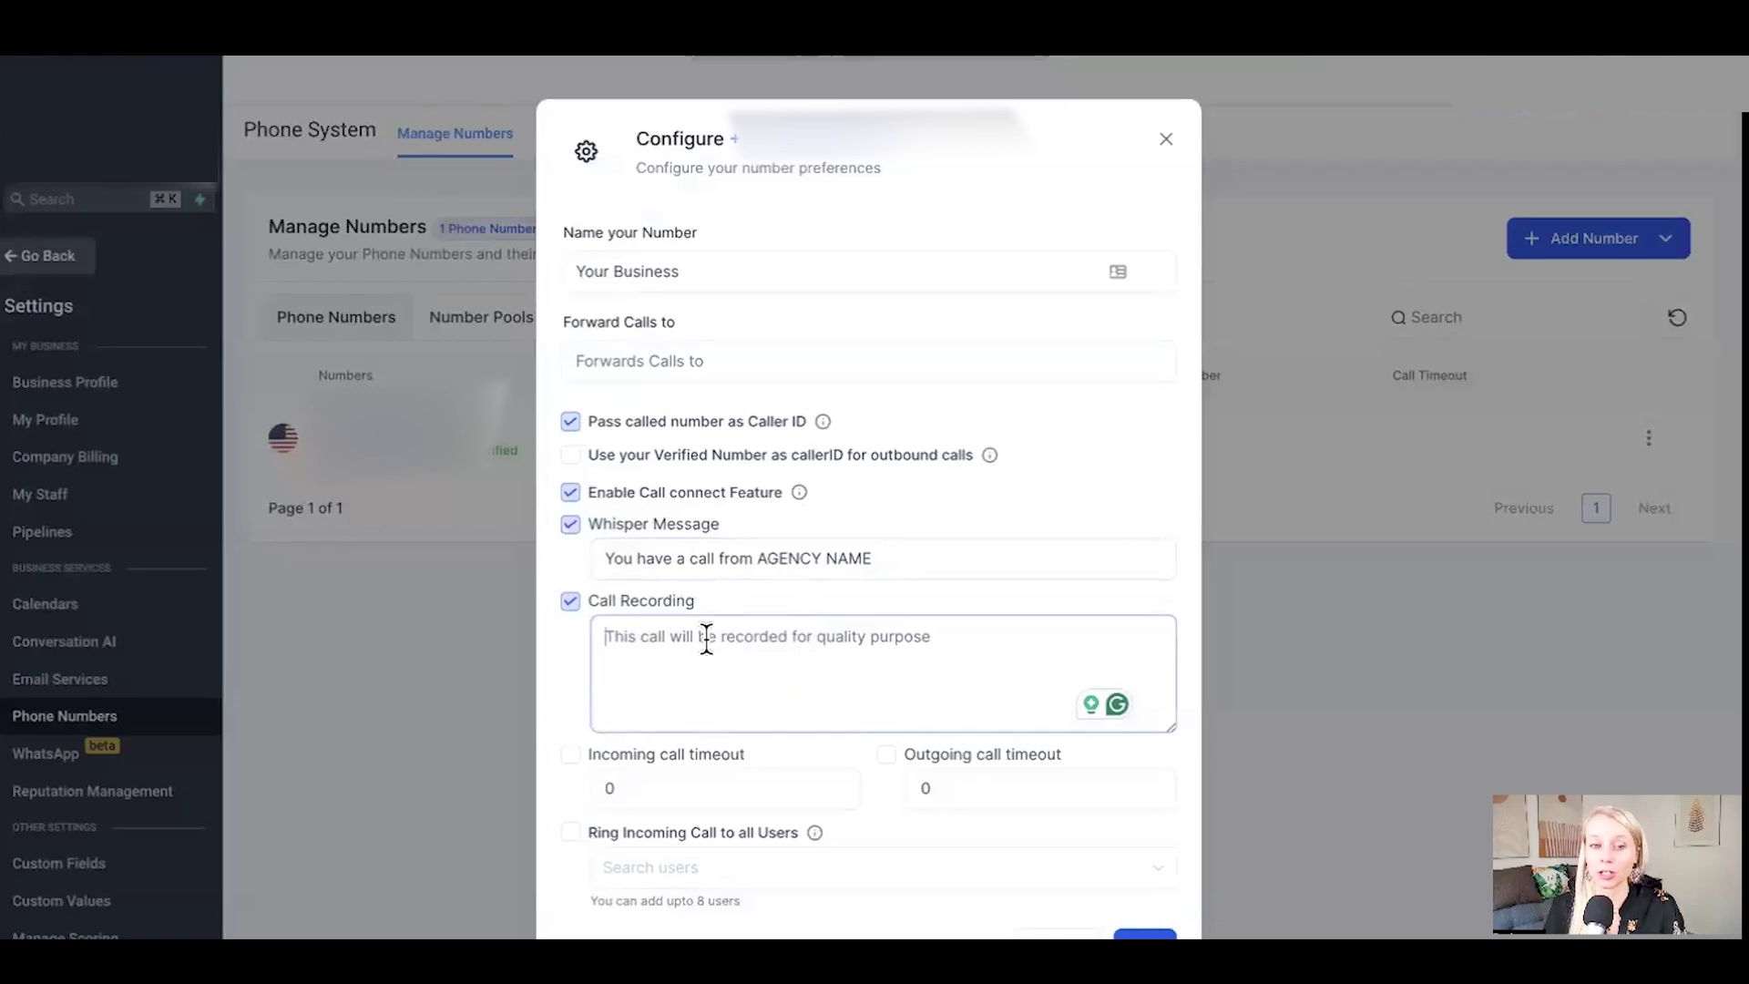
left_click(864, 672)
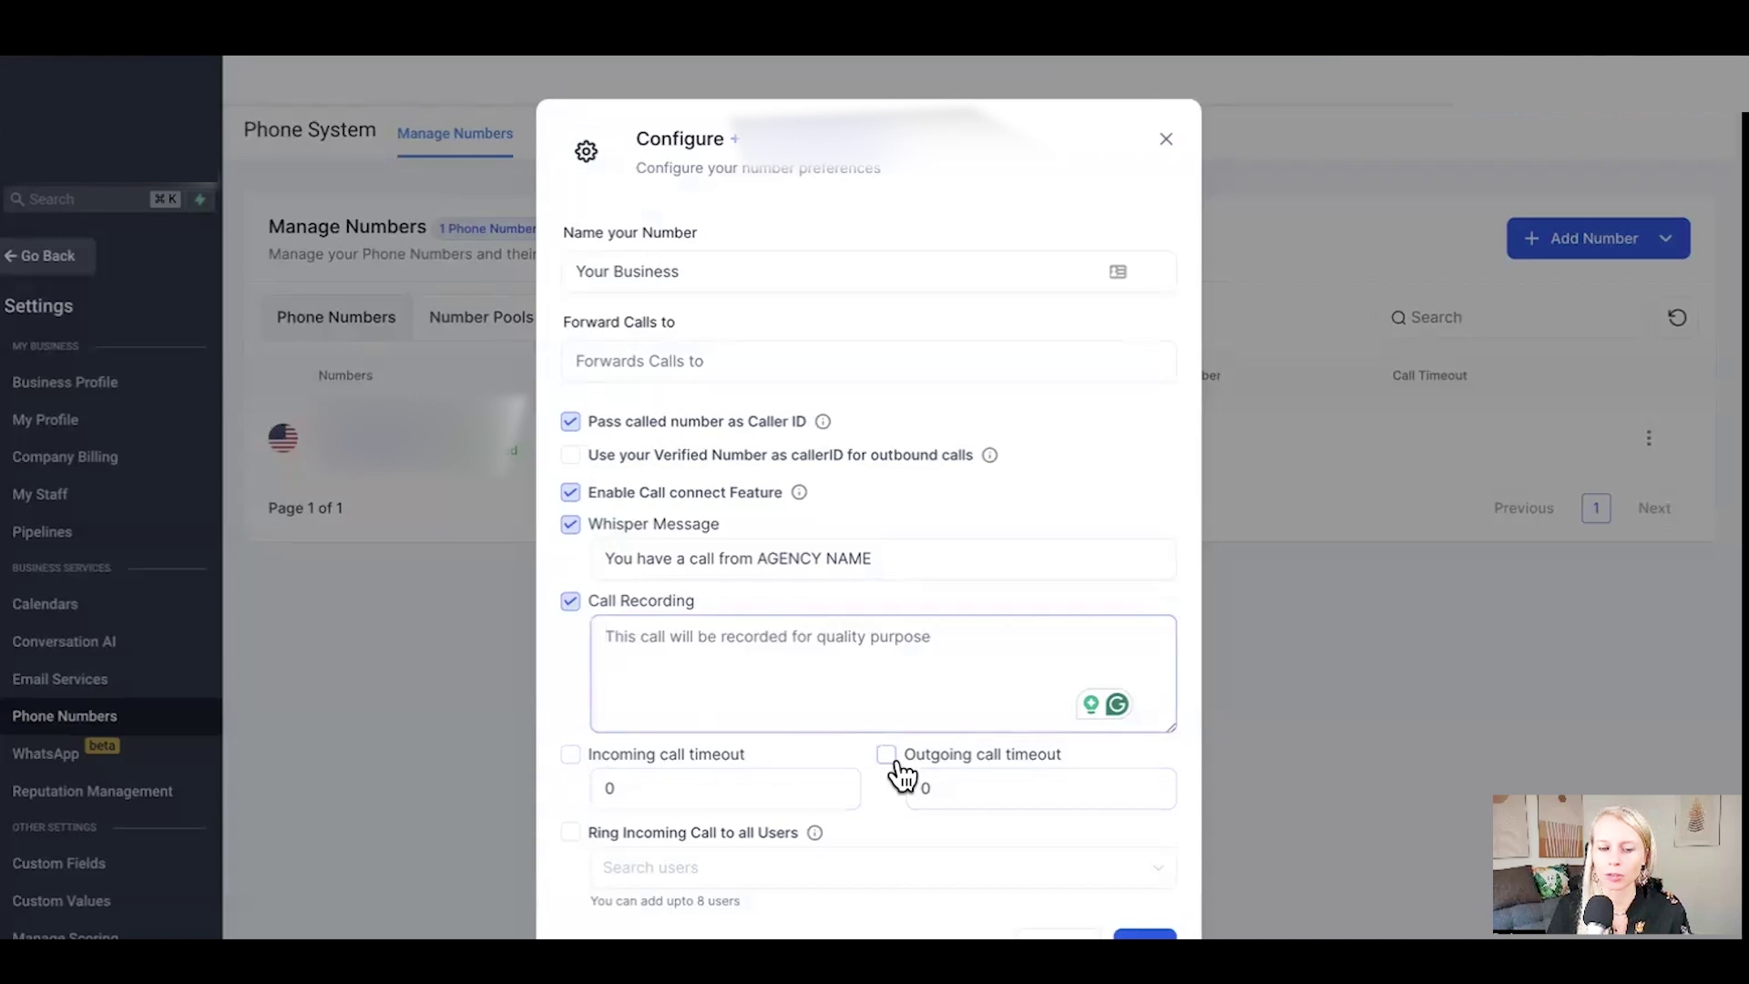
Enable the incoming call timeout and set its value to 1
left_click(942, 219)
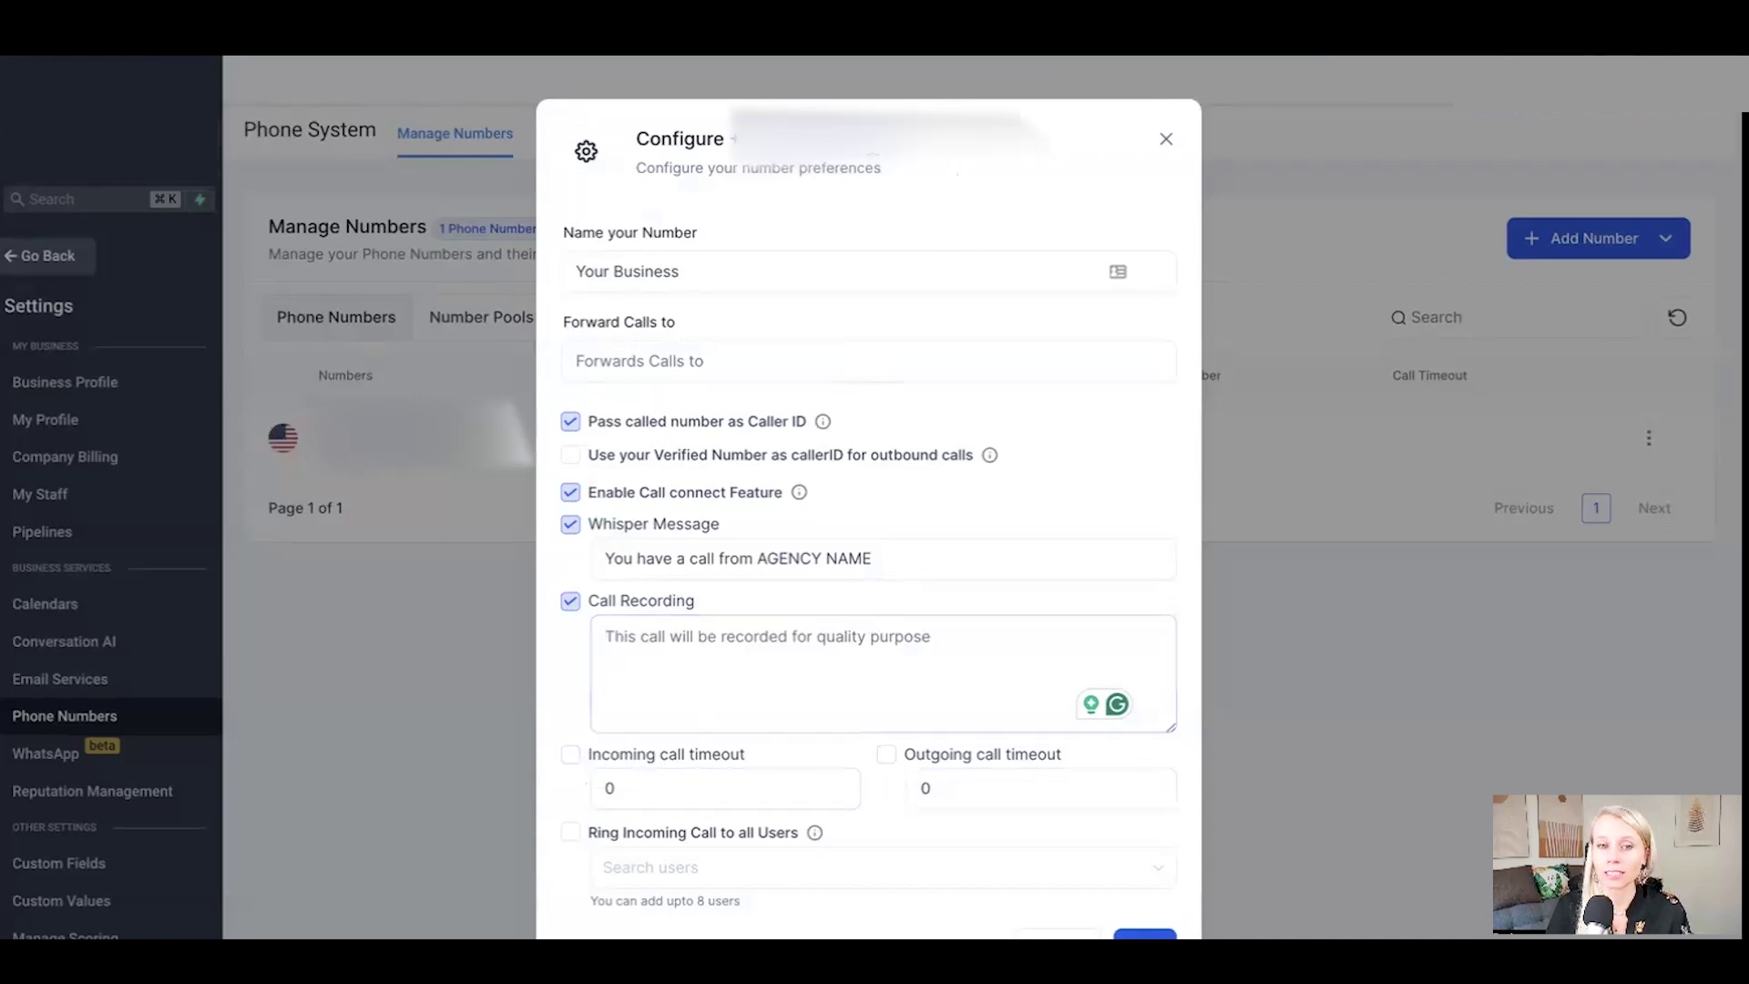
left_click(571, 755)
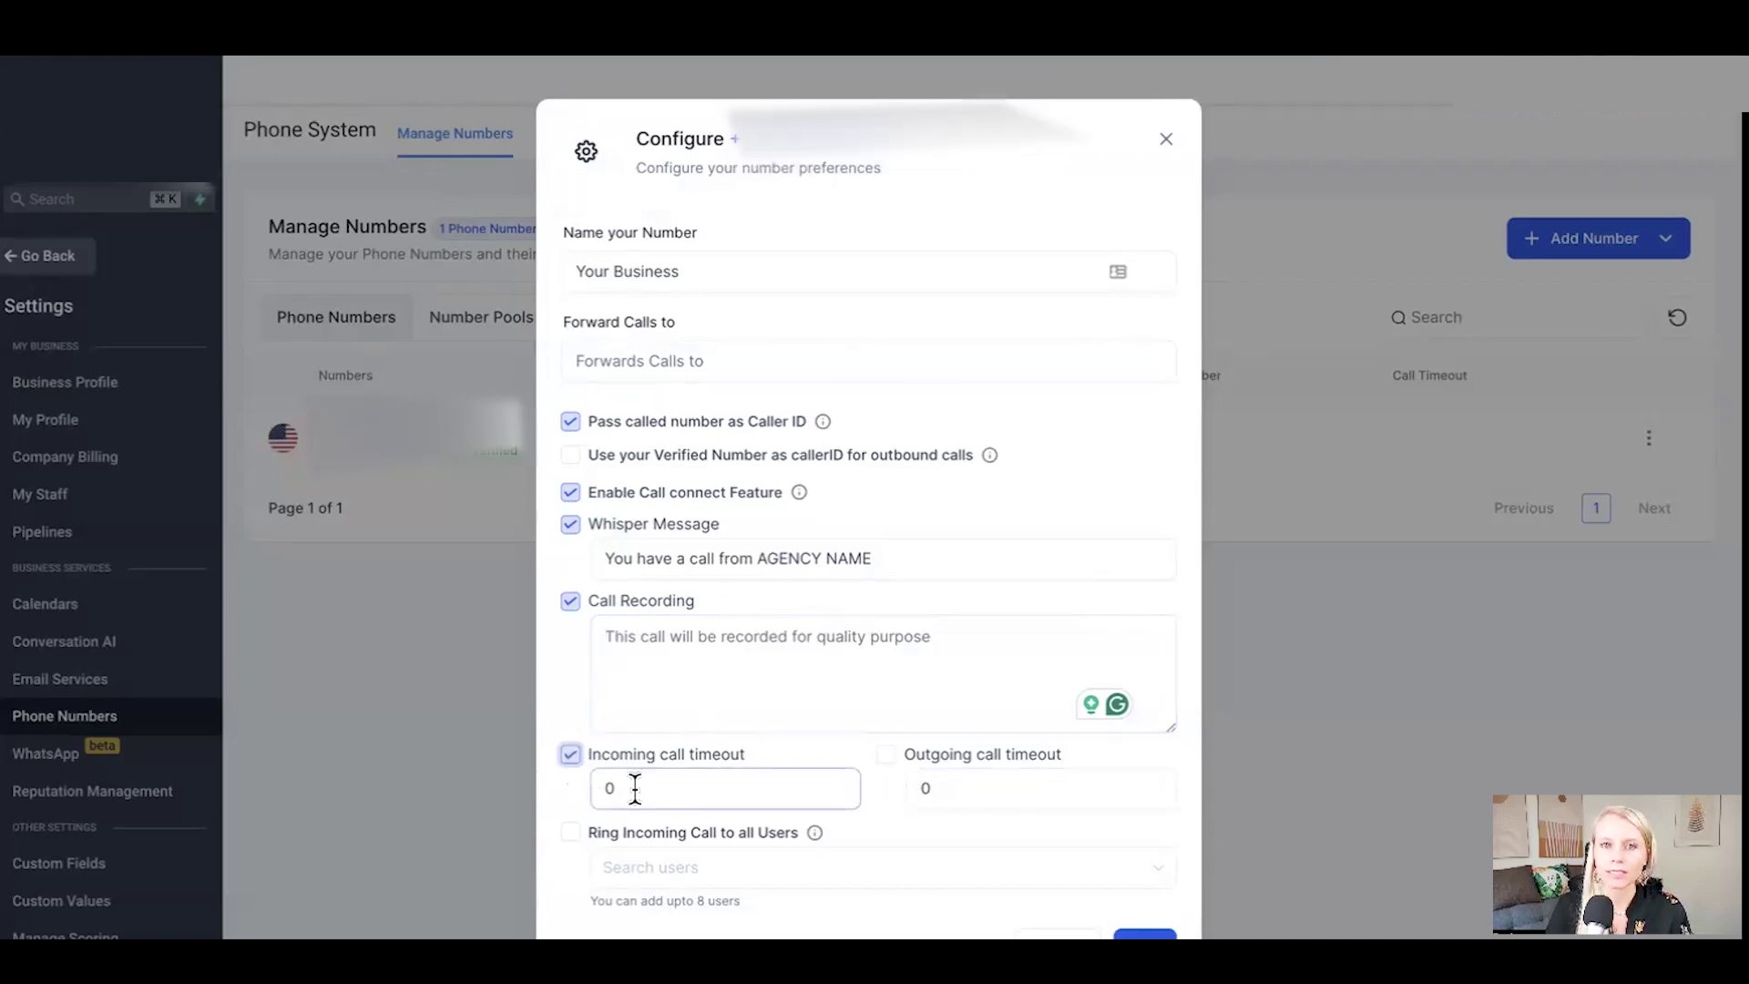
left_click(613, 789)
key("BackSpace")
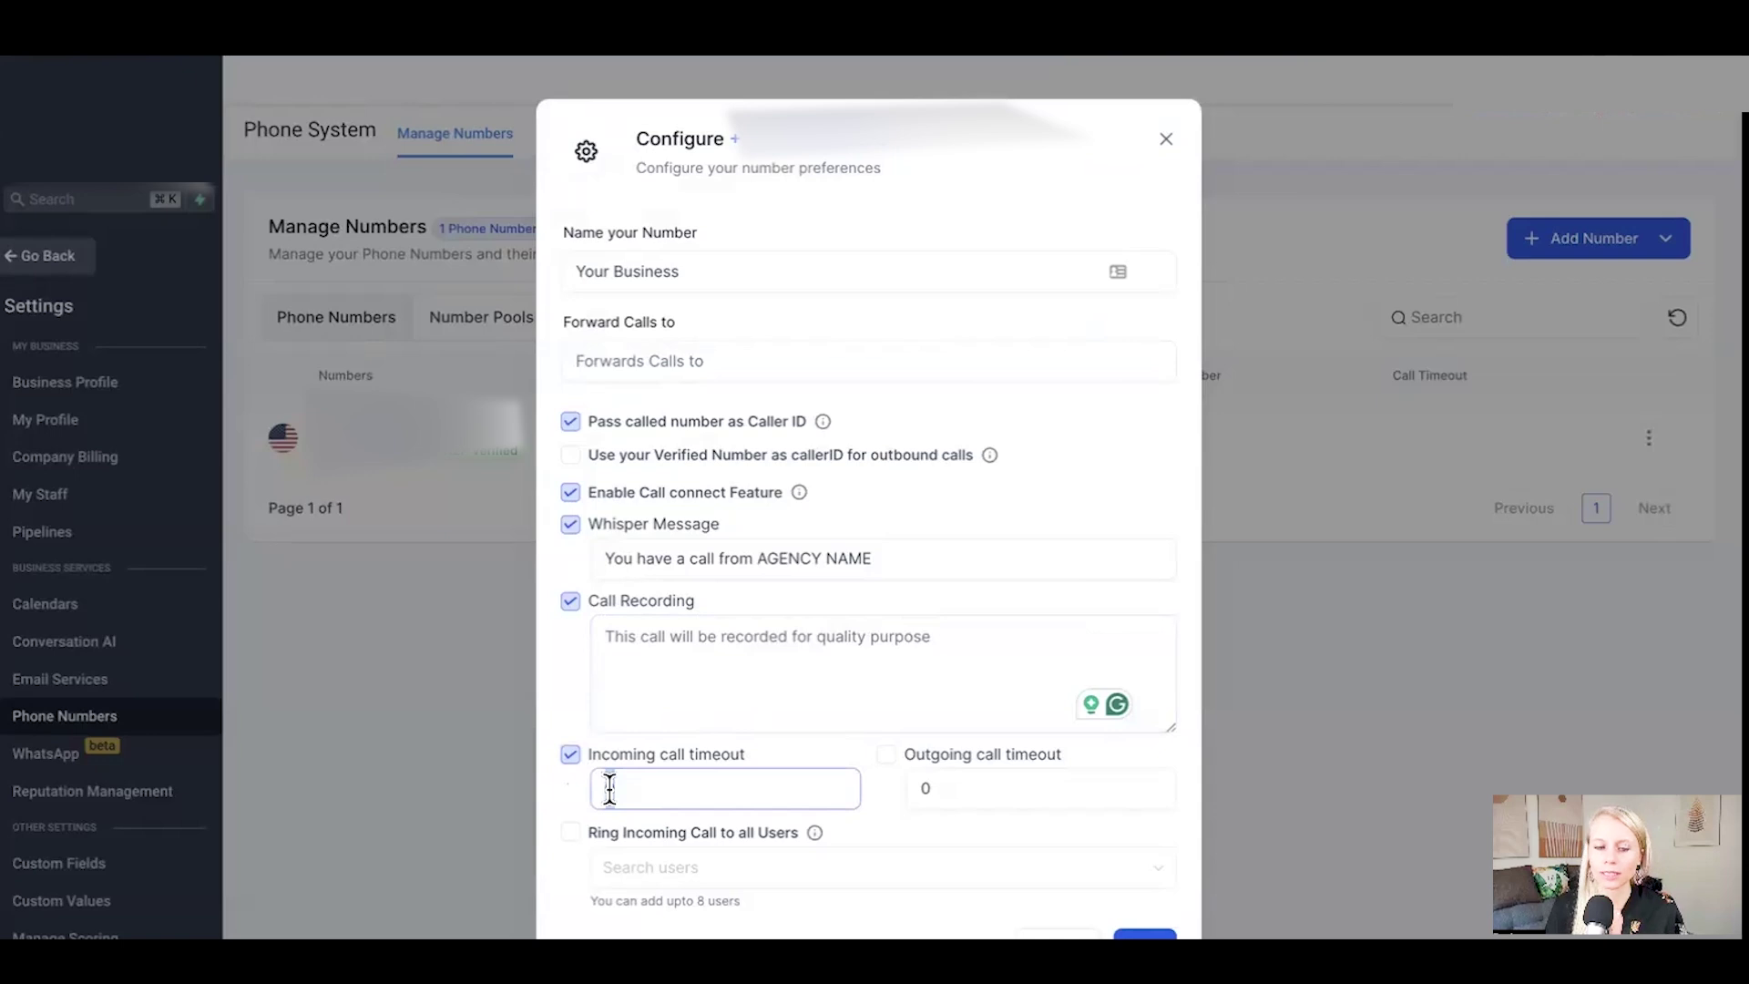
type("2")
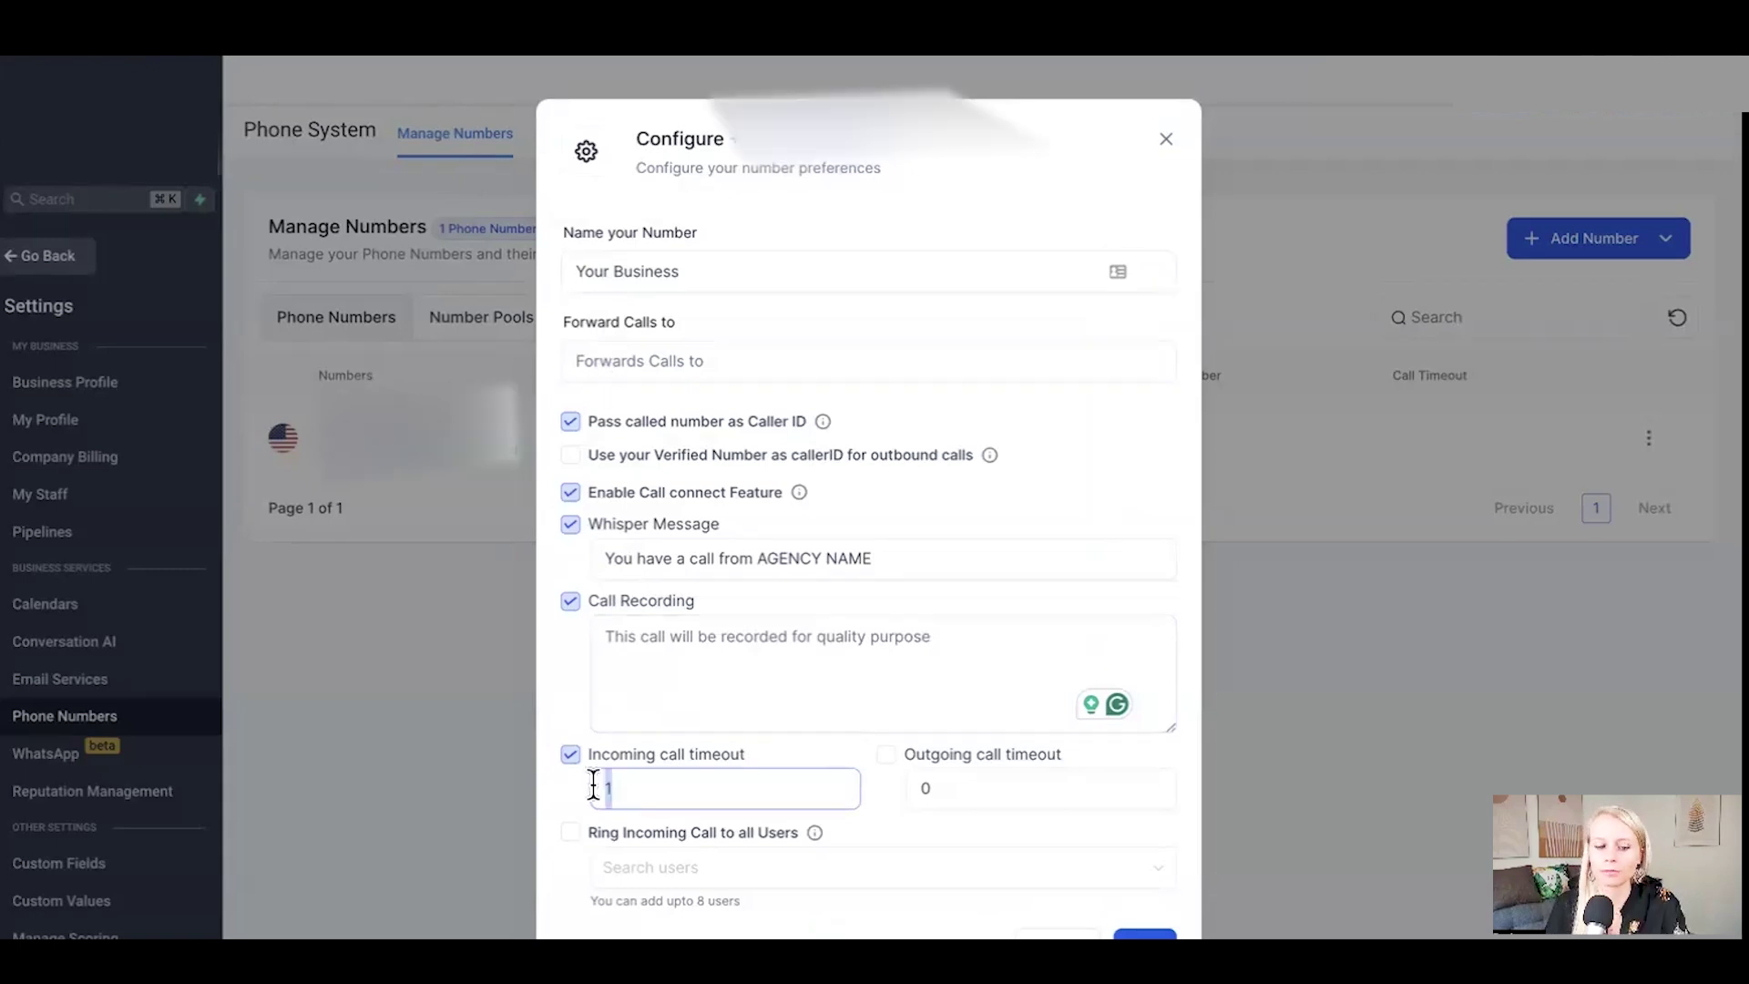
key("BackSpace")
type("4")
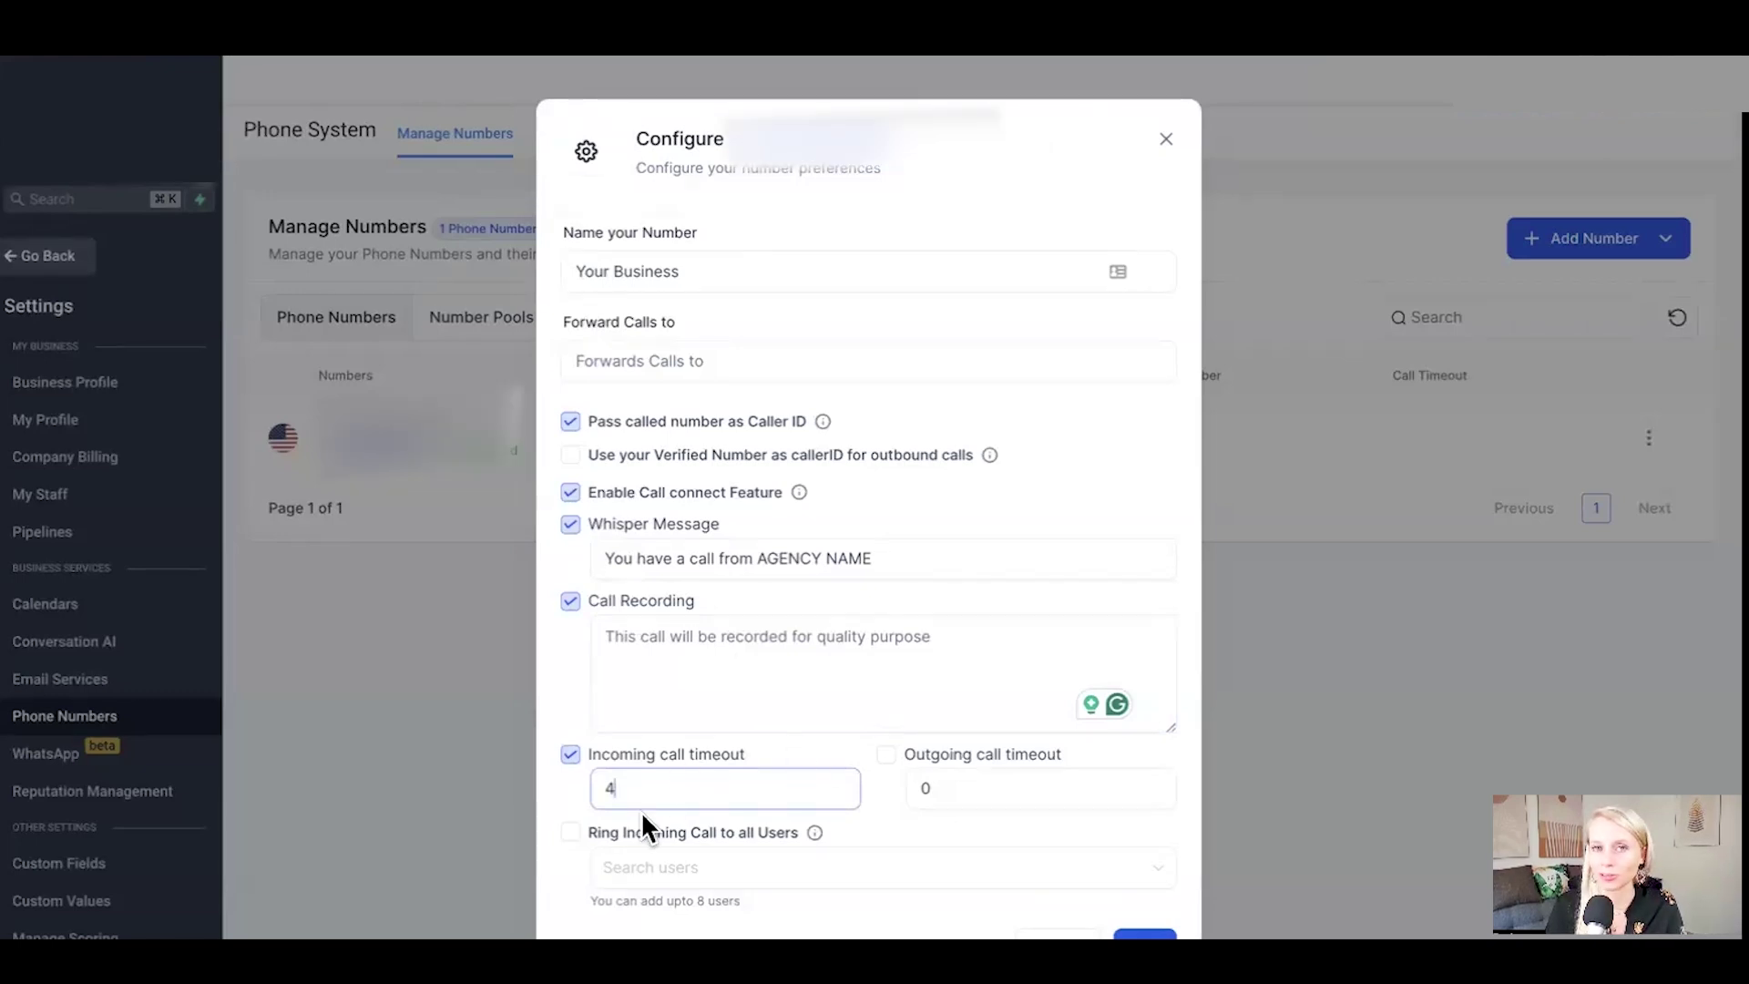
double_click(614, 787)
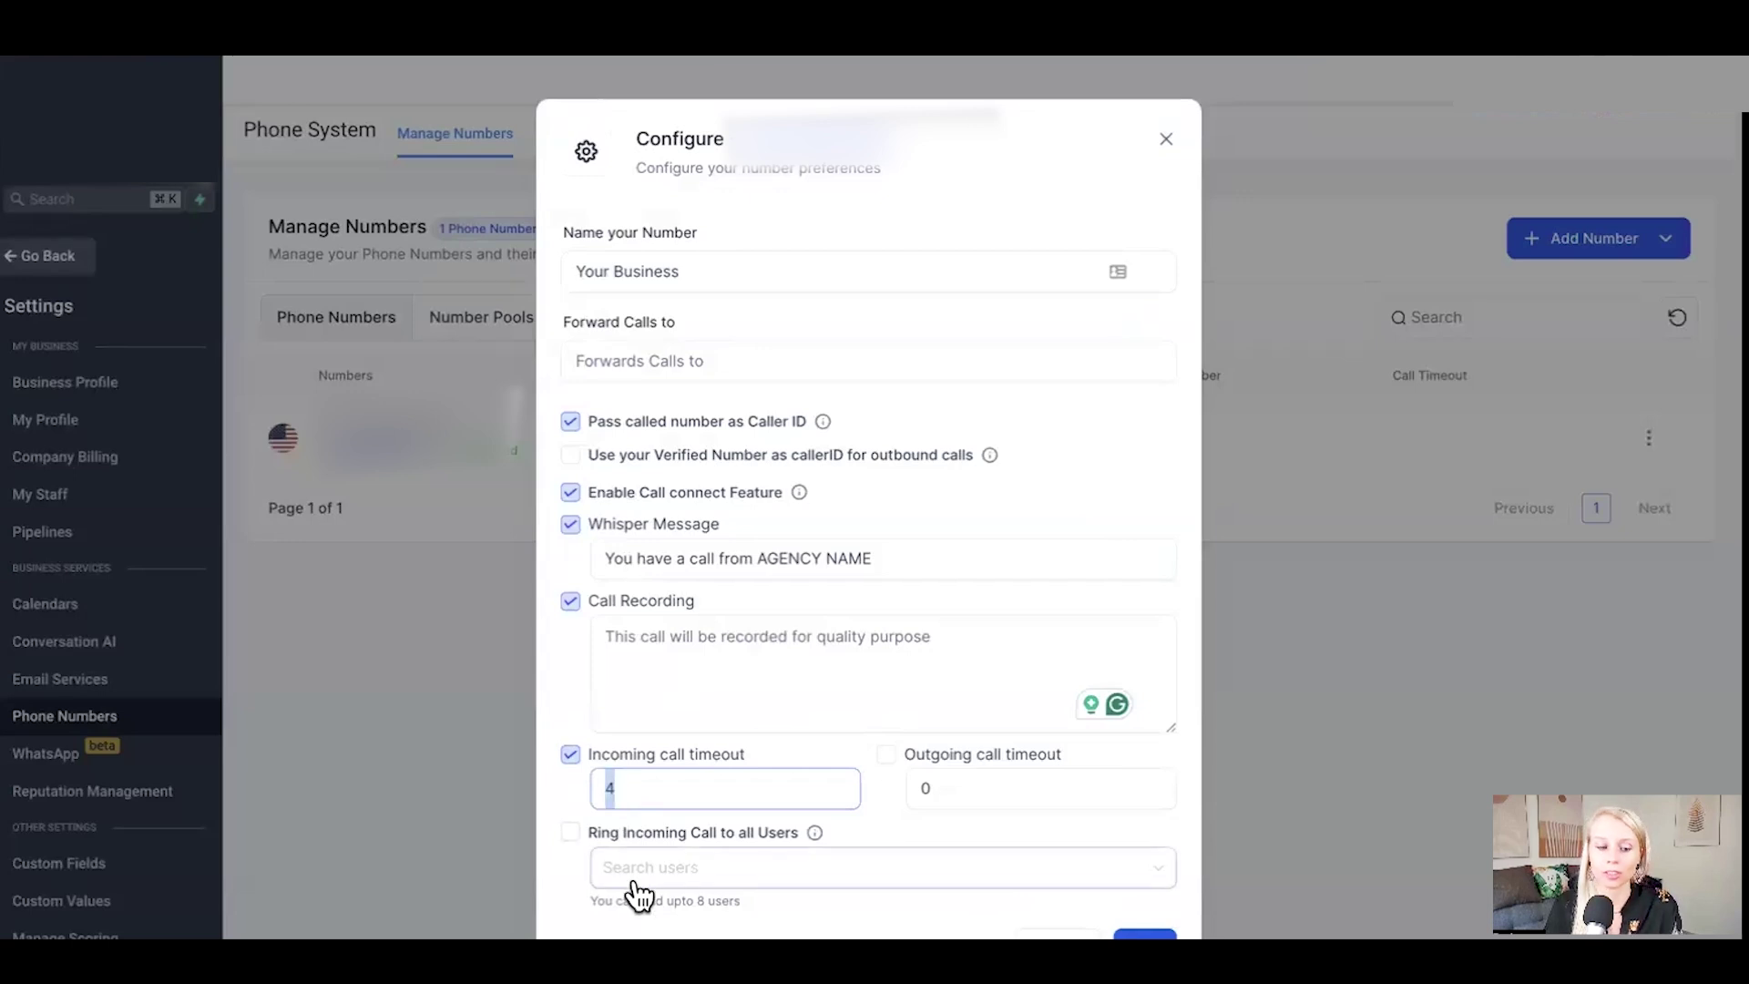
type("5")
key("BackSpace")
type("1")
key("Tab")
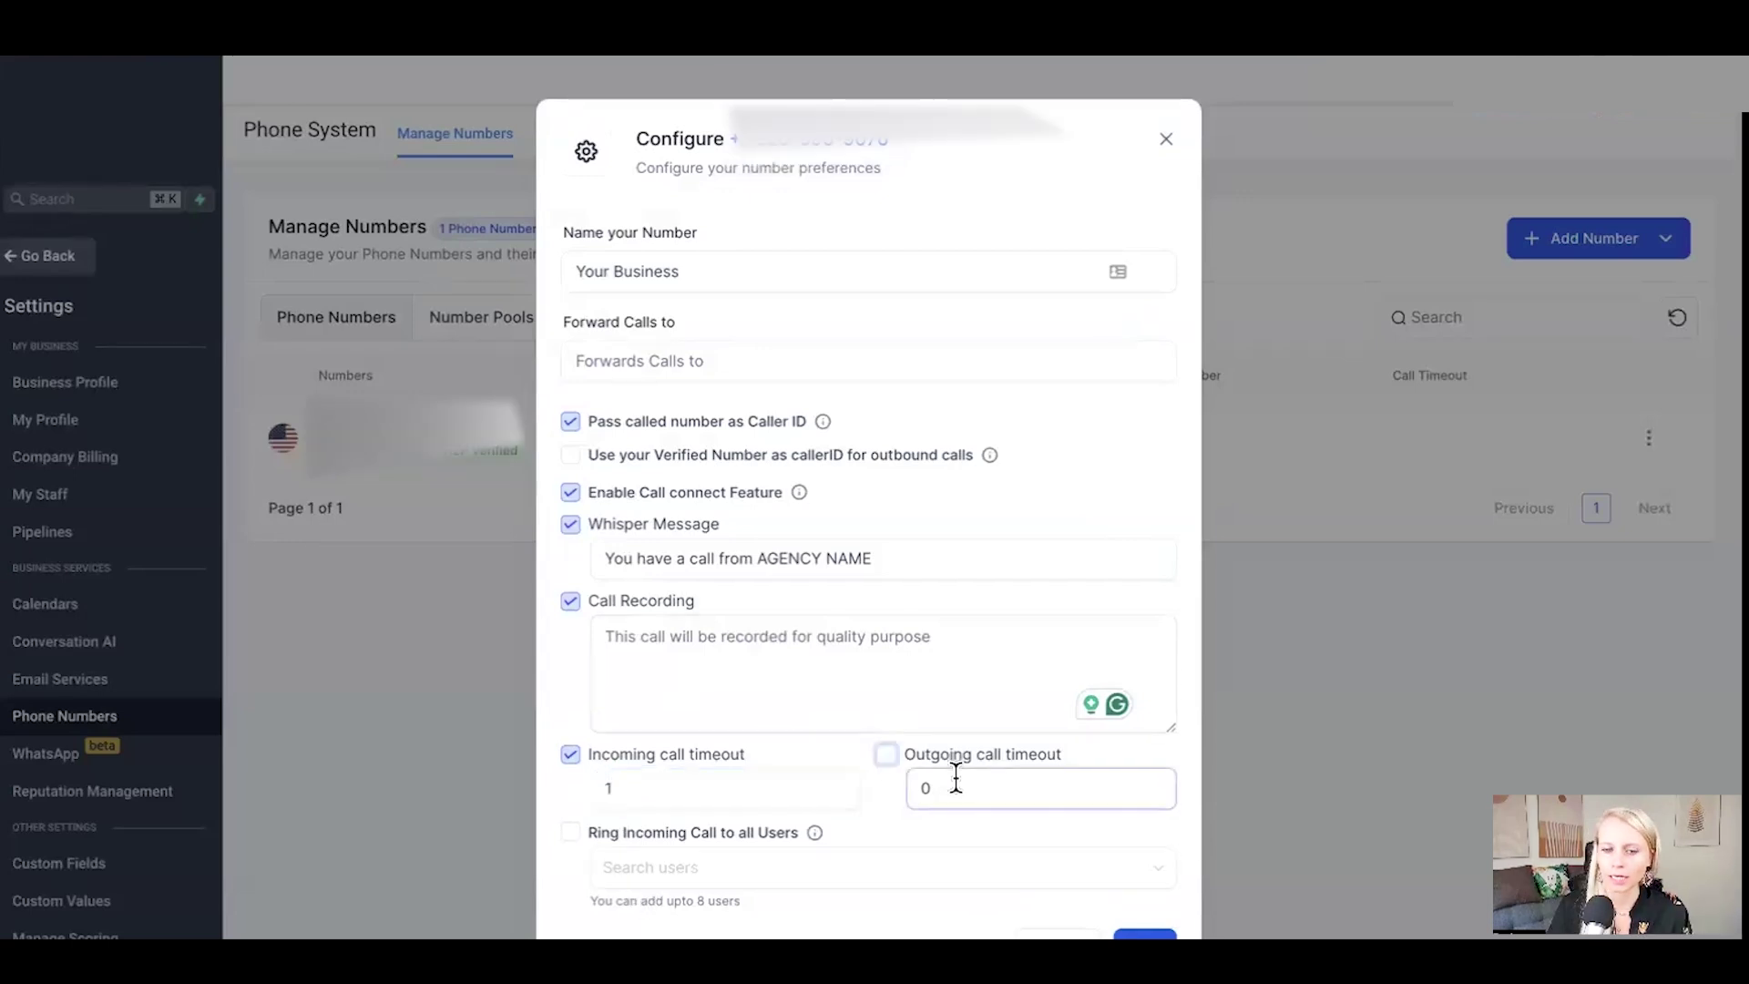
Enable the outgoing call timeout and set it to 60
left_click(886, 756)
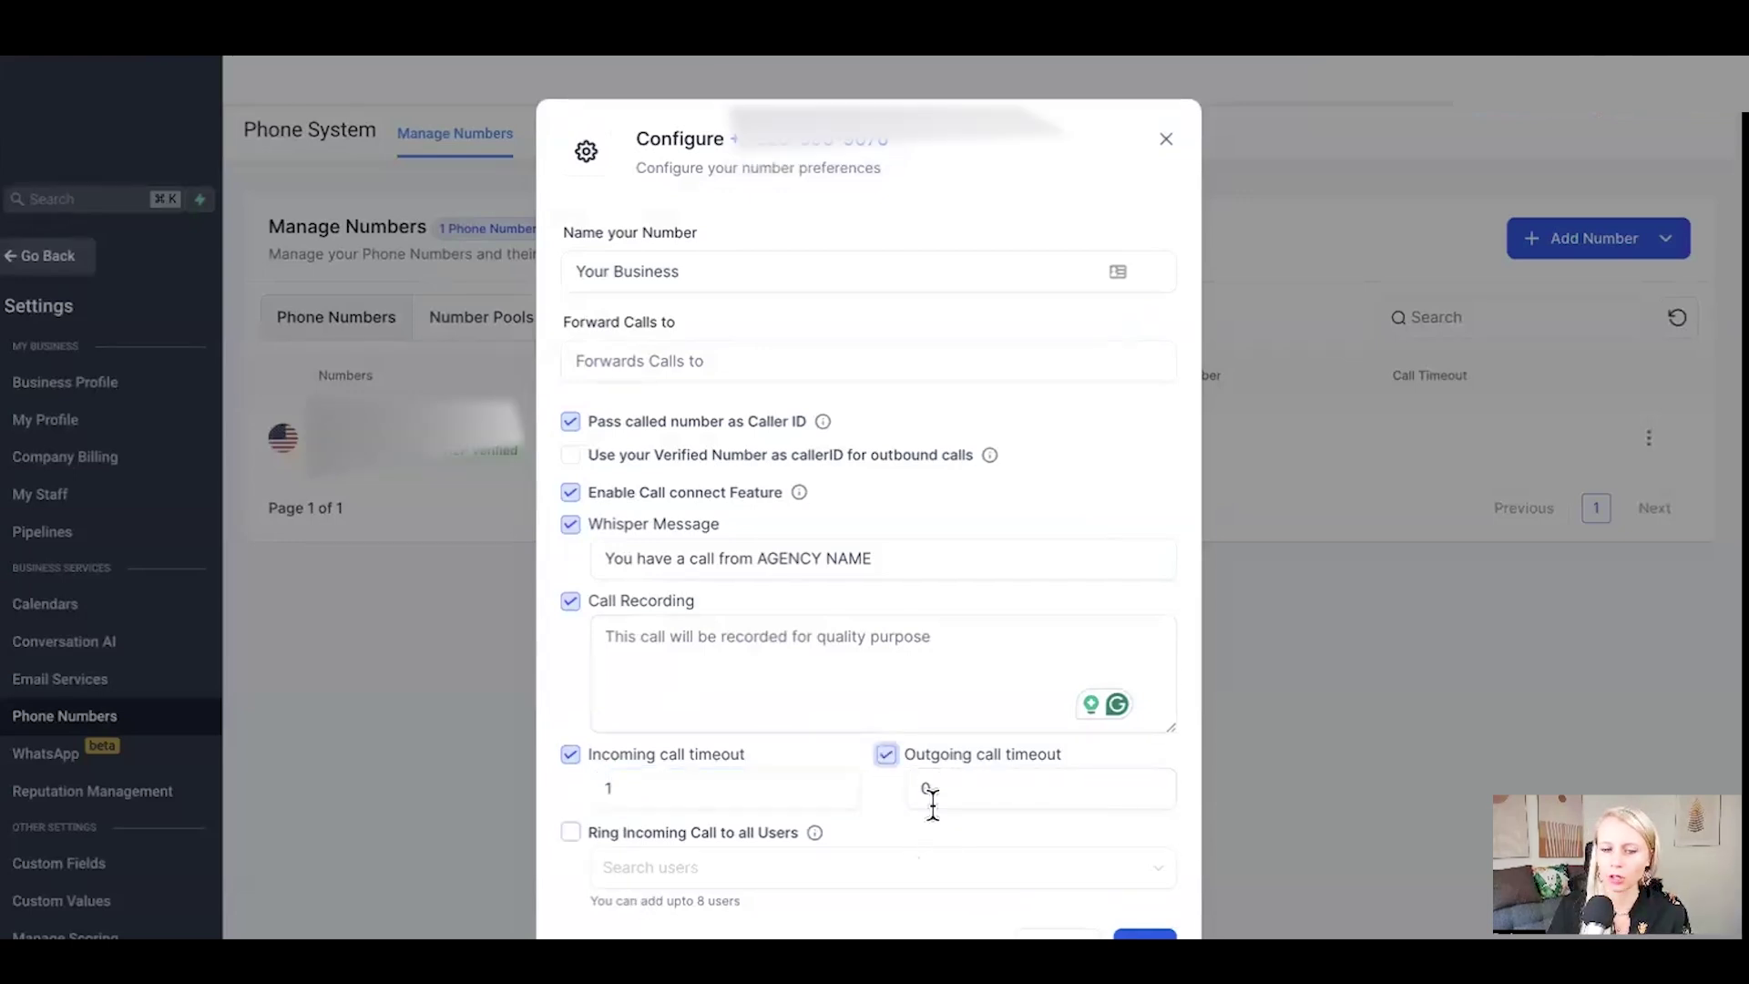
left_click(929, 794)
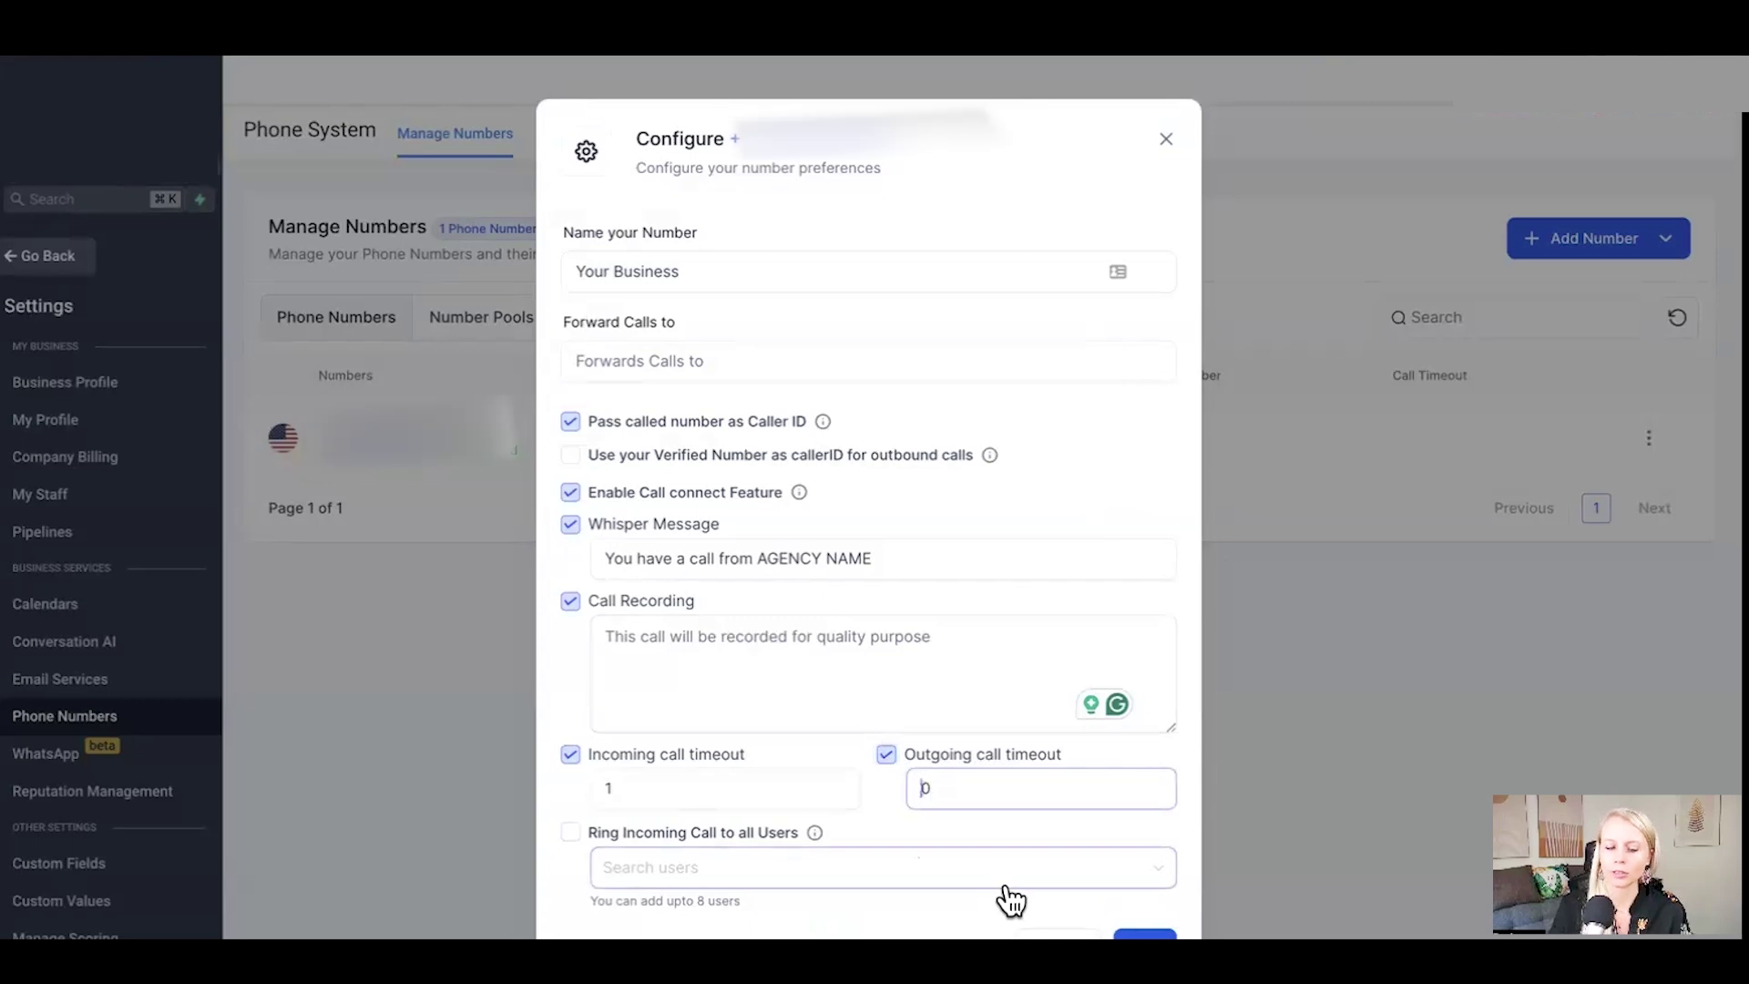
type("6")
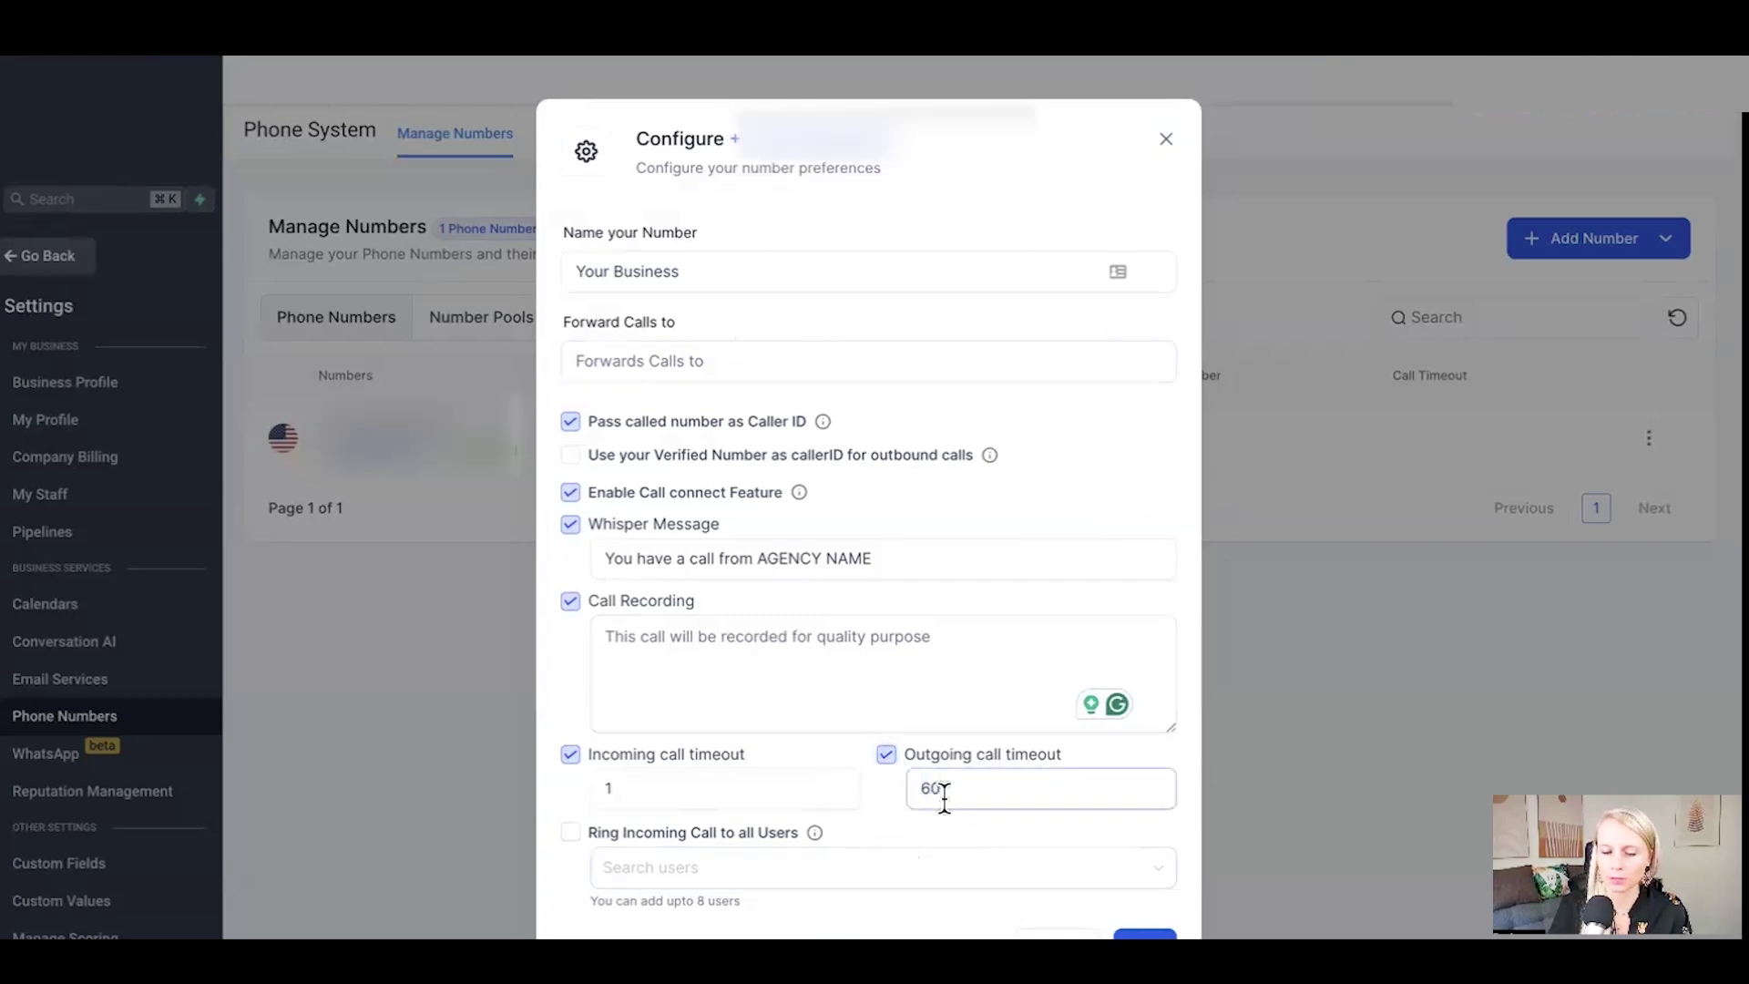
left_click(856, 813)
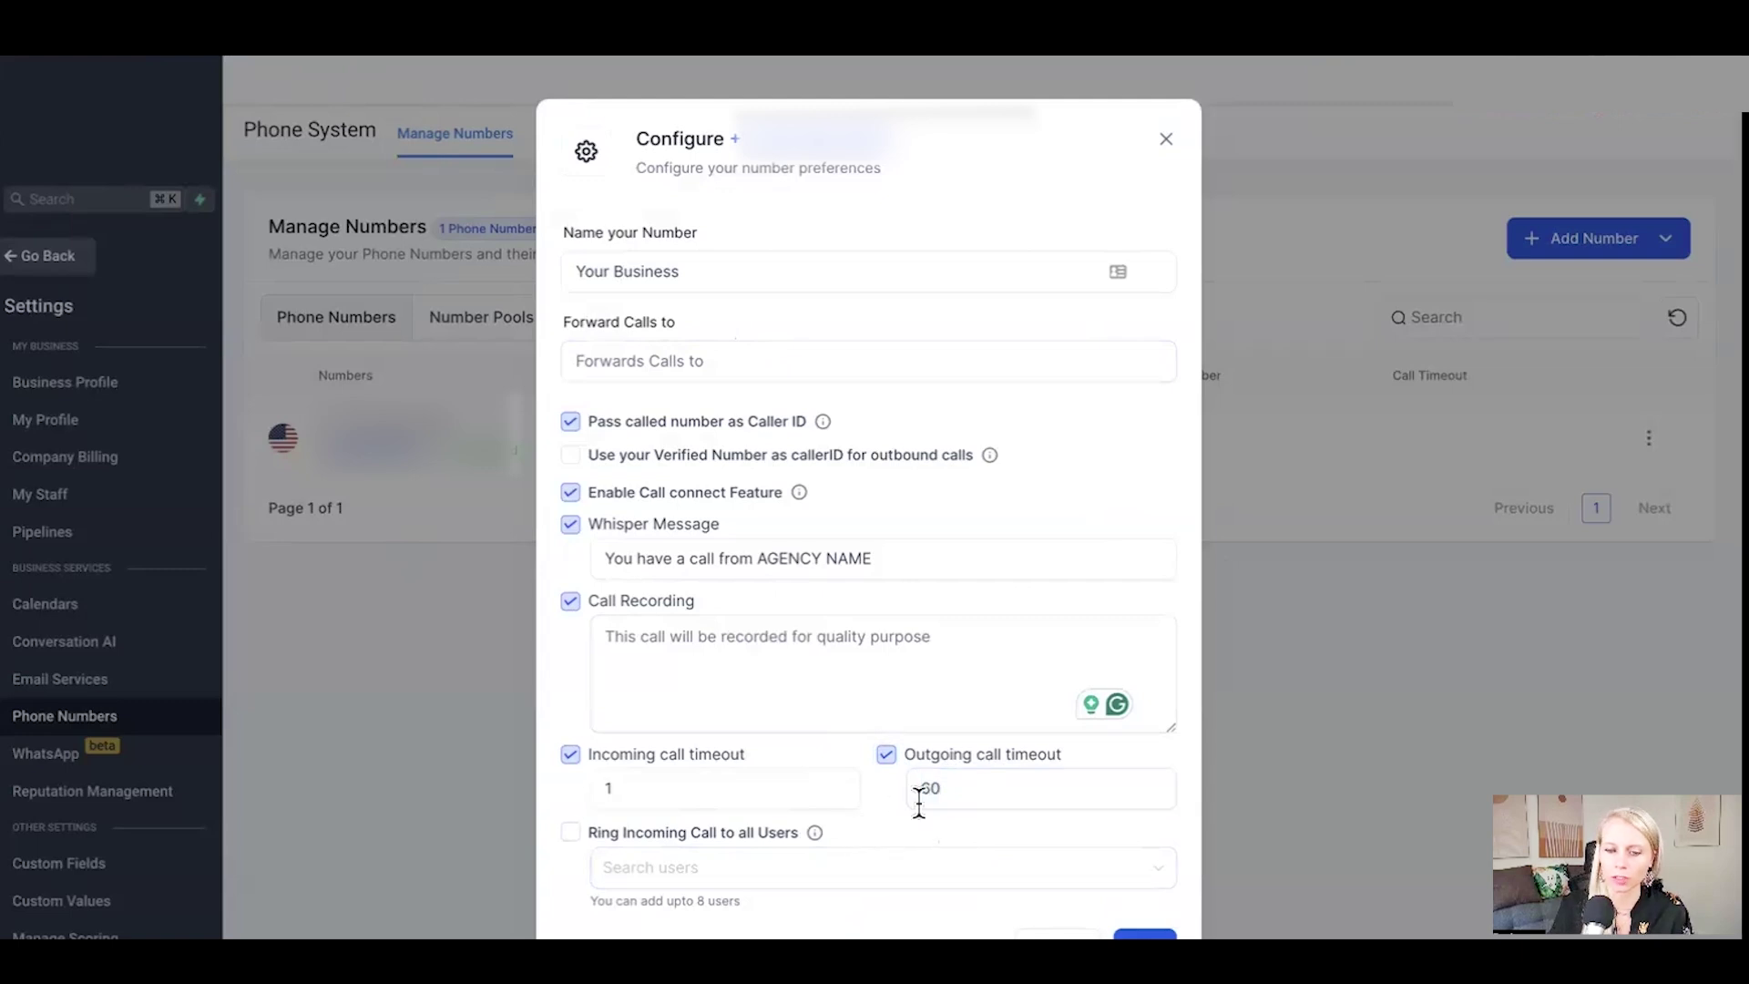
key("Tab")
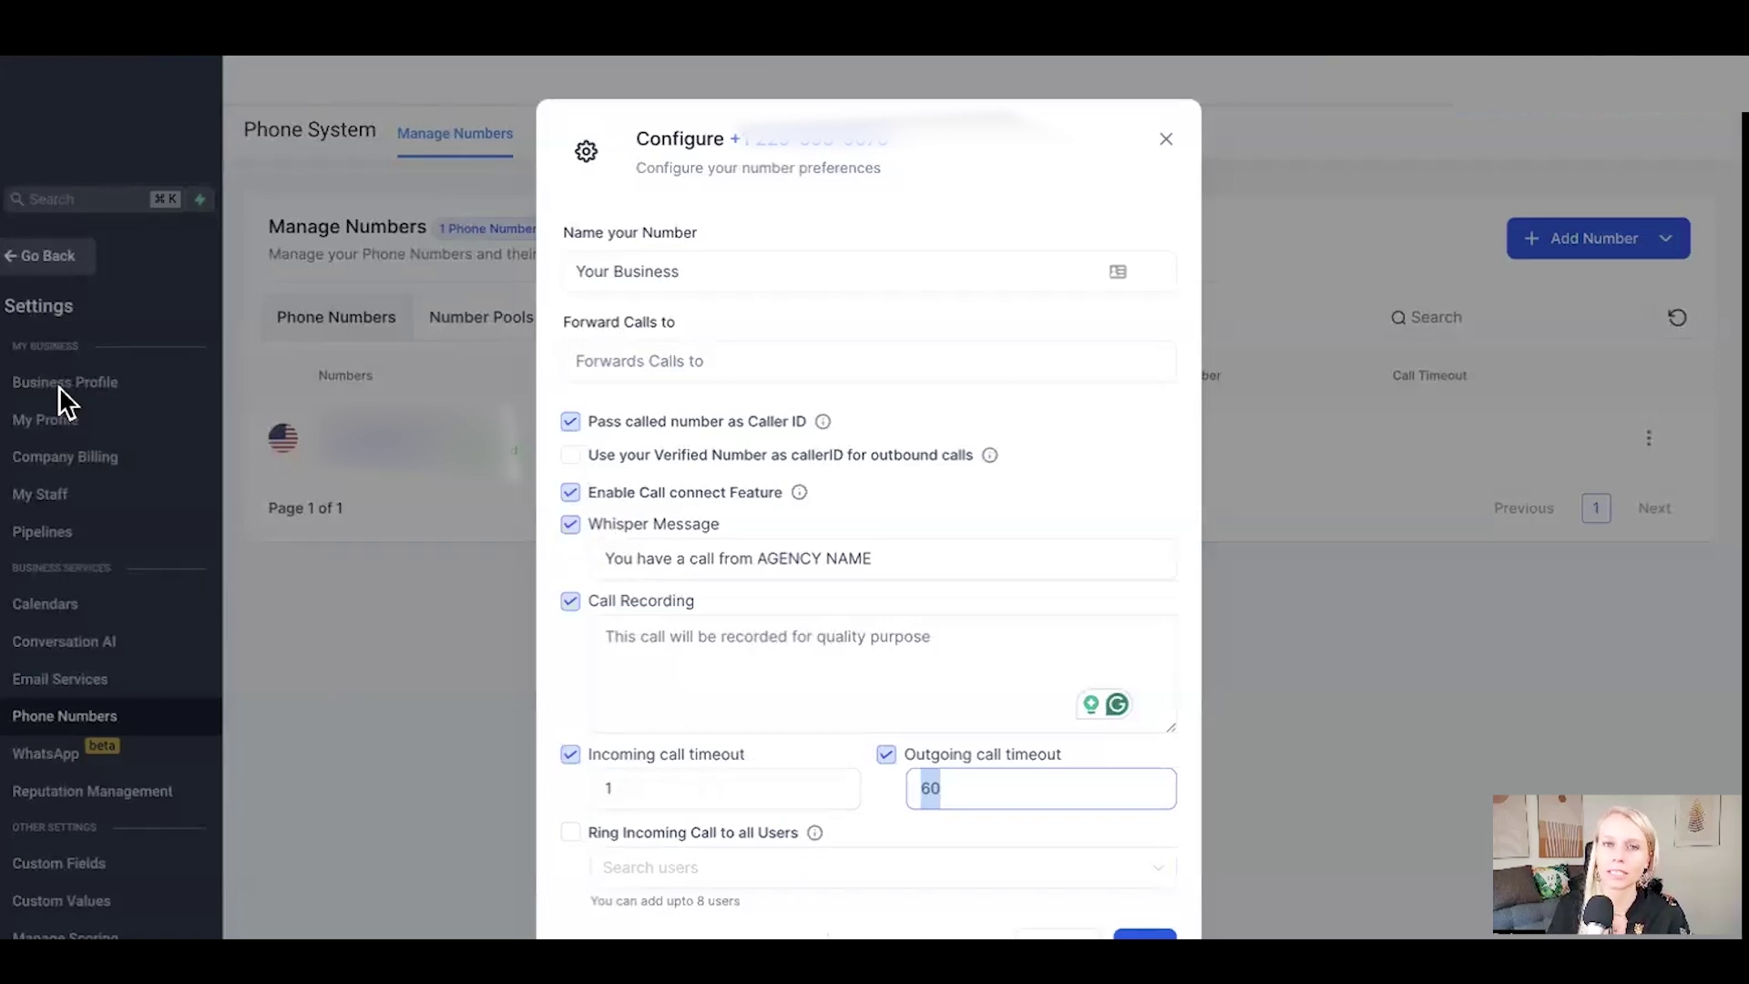
Enable Ring Incoming Call to all Users and add one team member from Search users
left_click(572, 834)
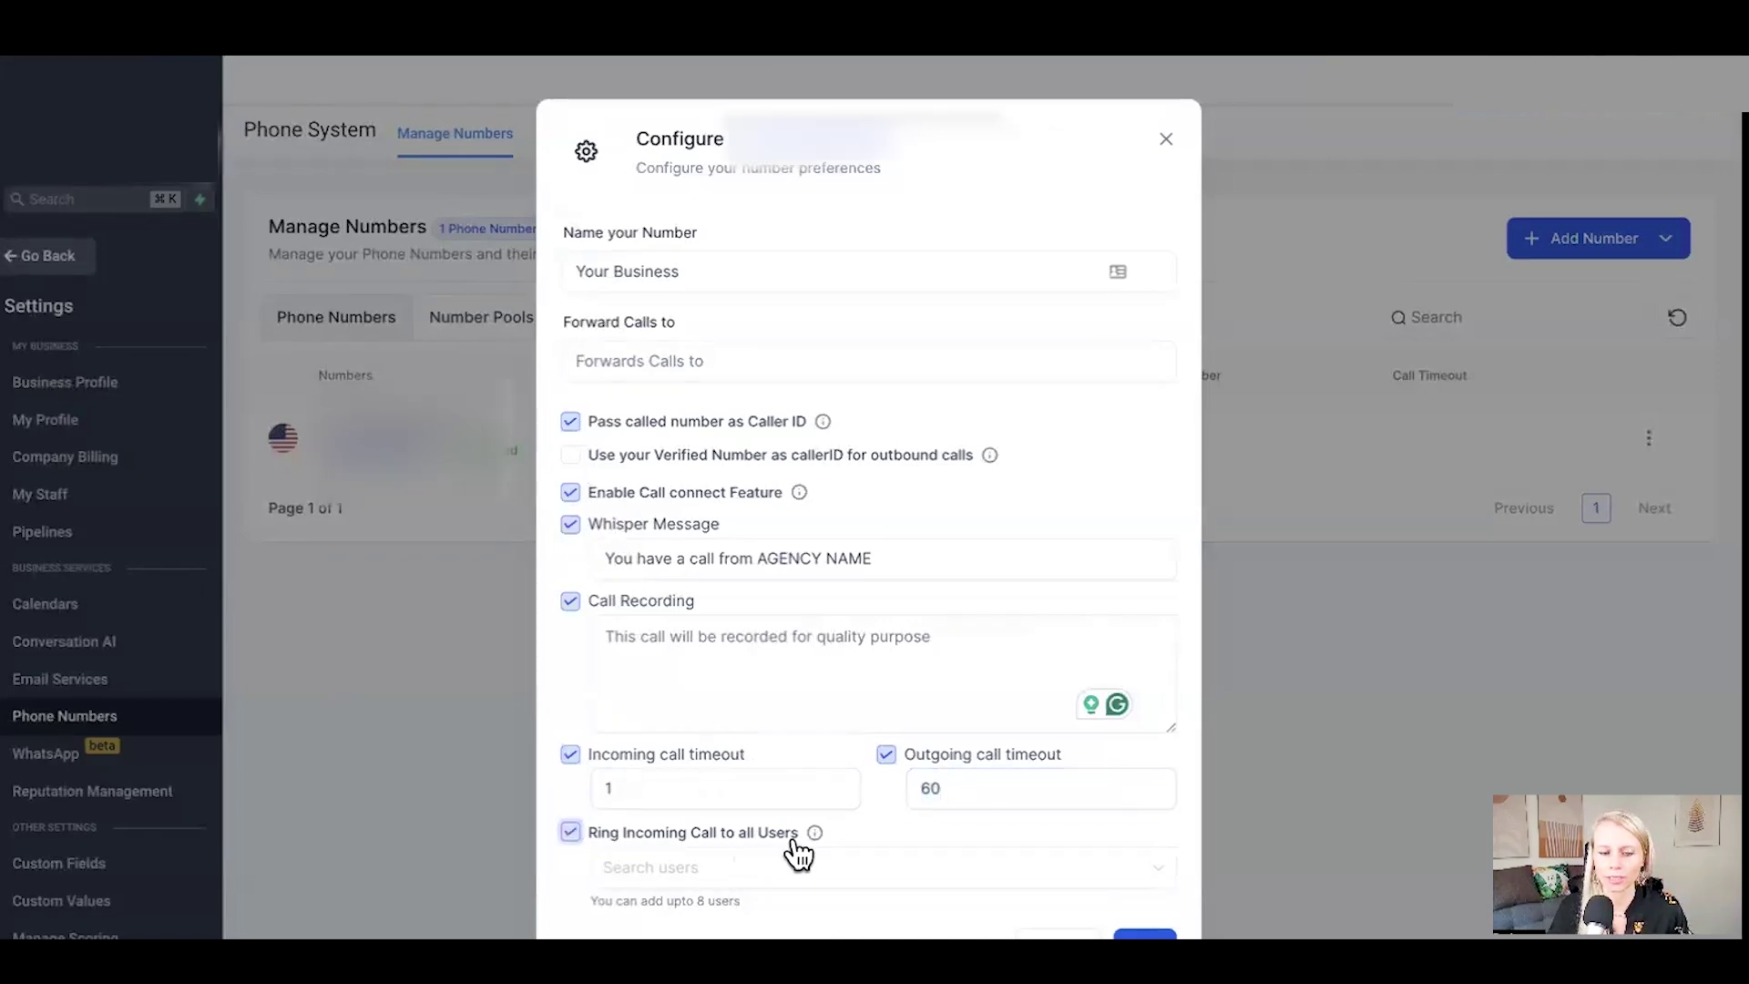
left_click(1145, 876)
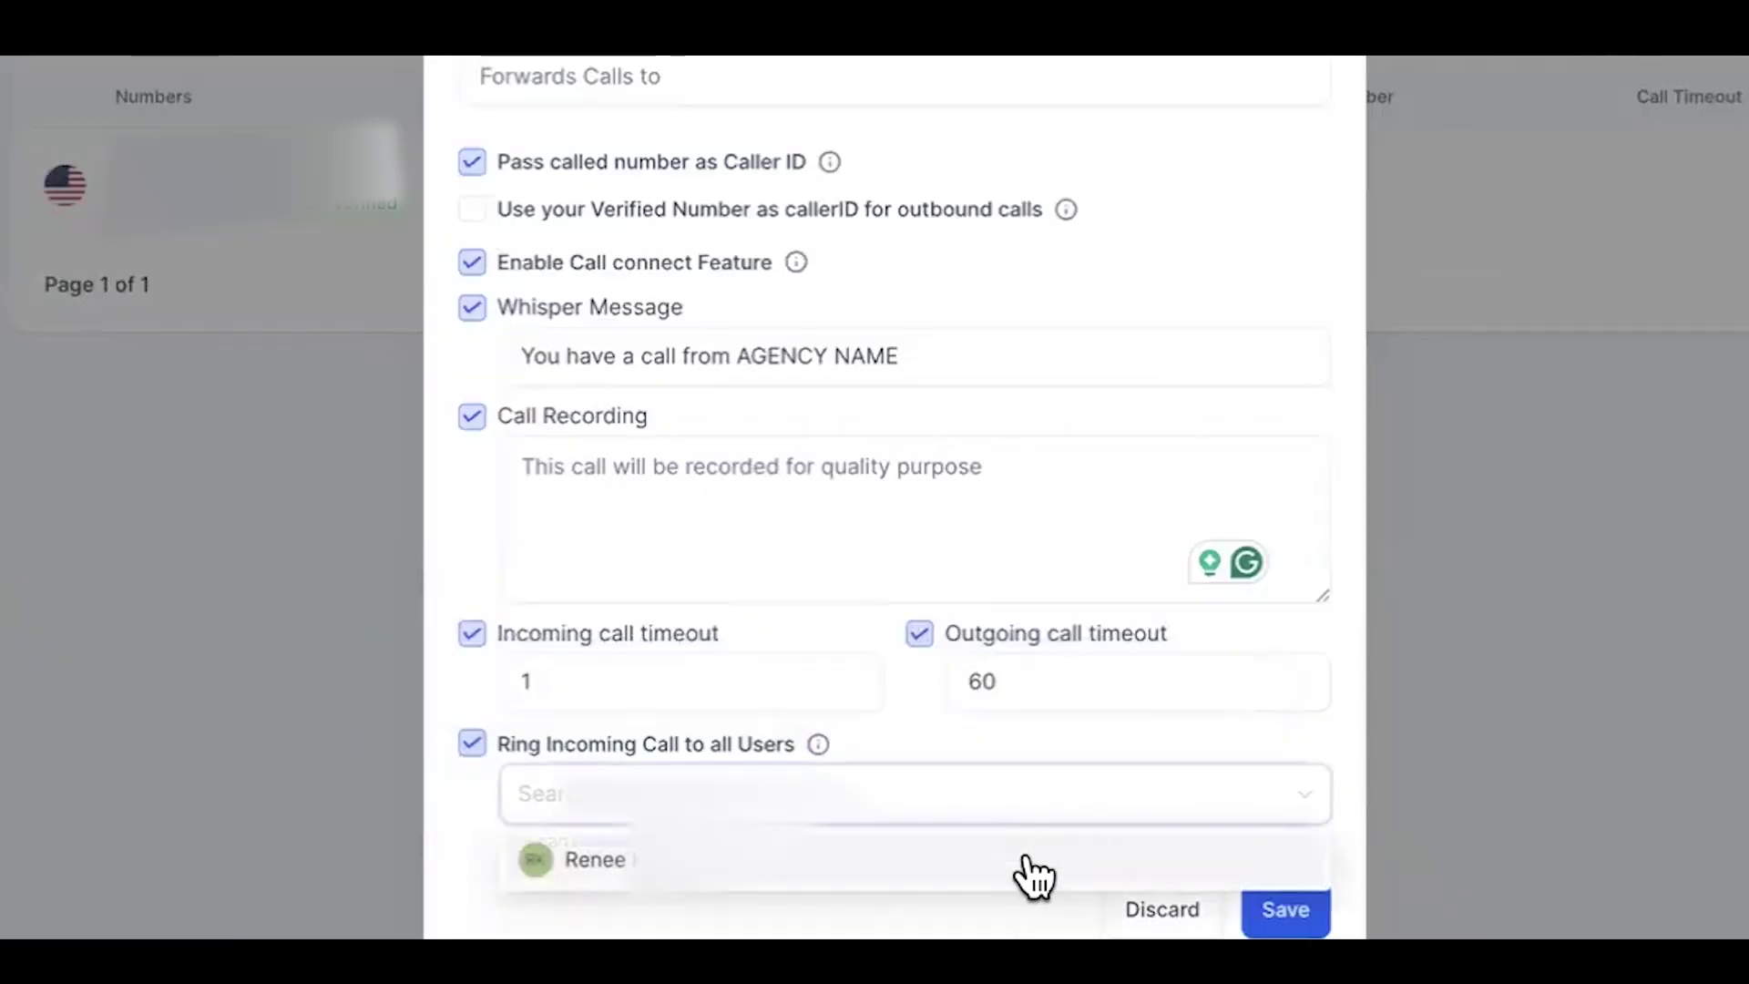
left_click(1031, 874)
mouse_move(818, 744)
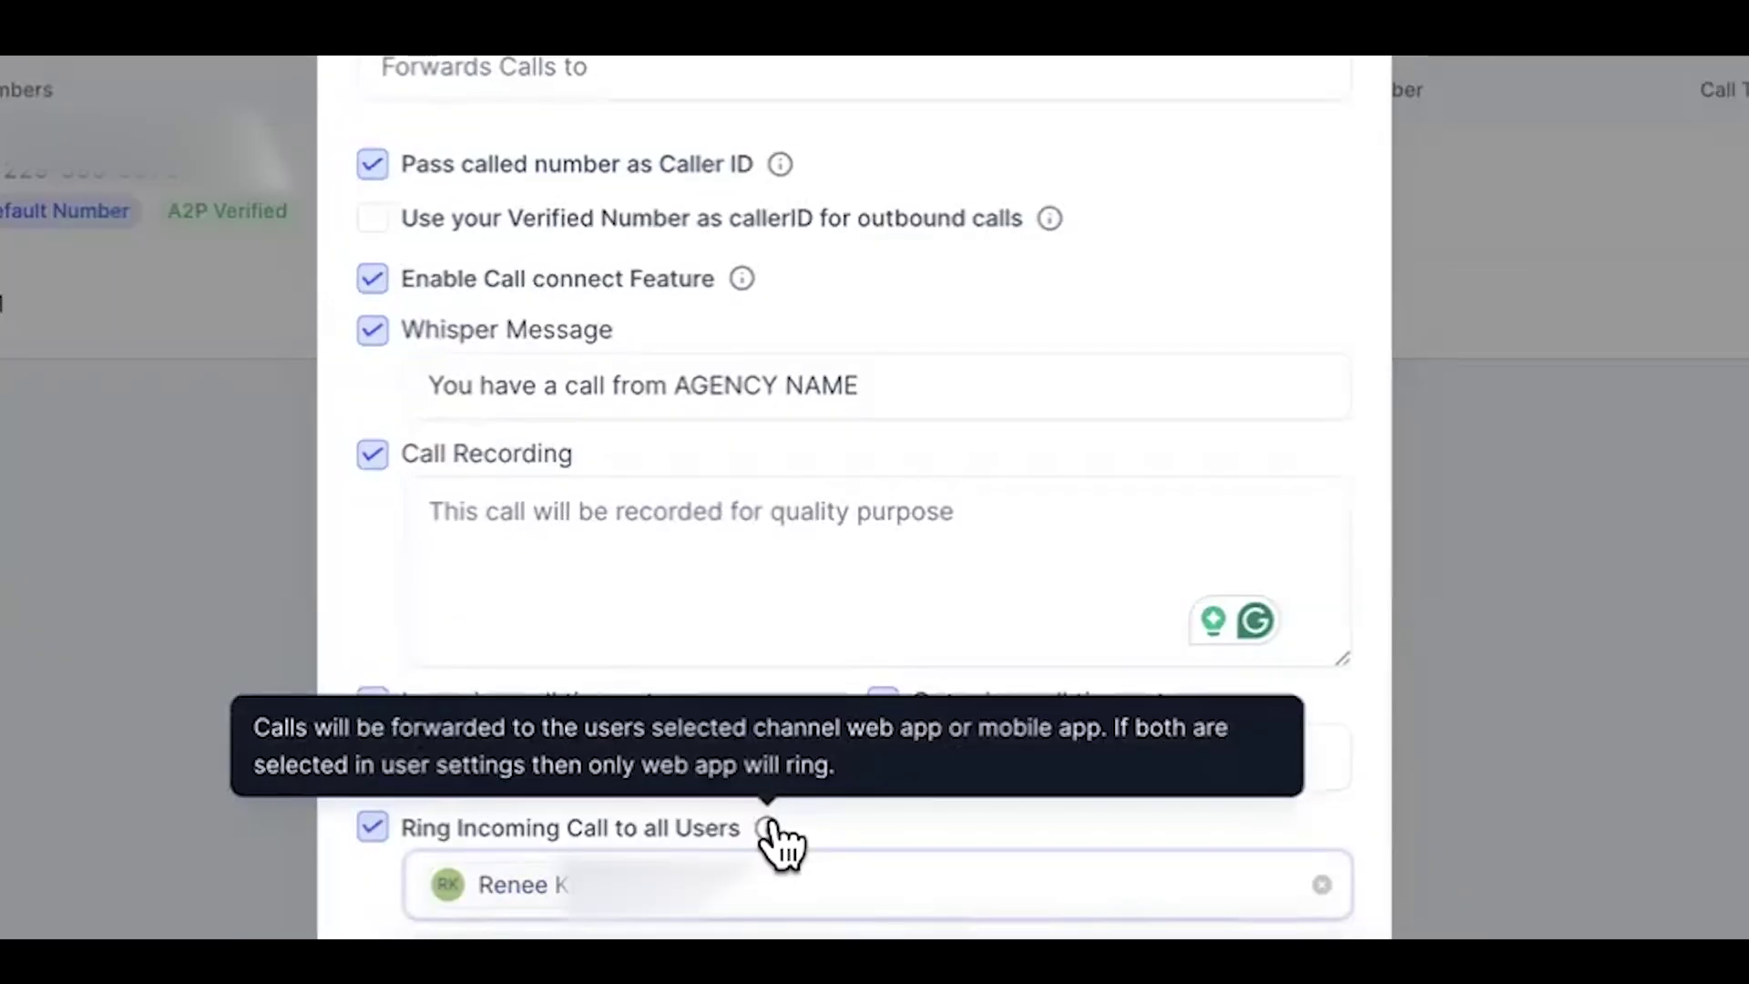